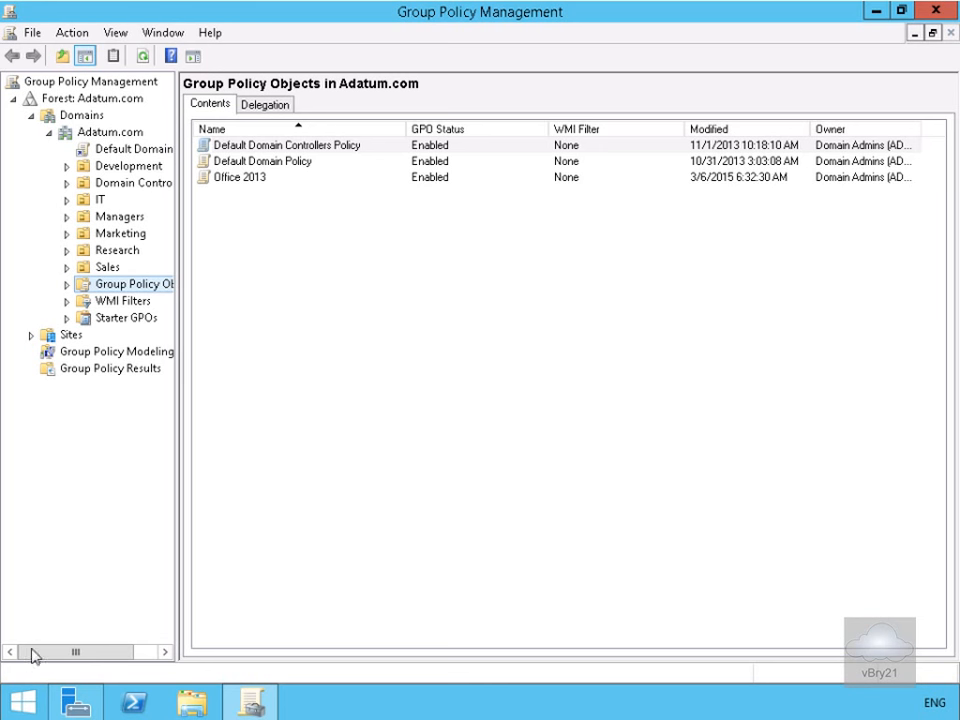
- Open Local Disk (C:) in a maximized File Explorer window
left_click(192, 702)
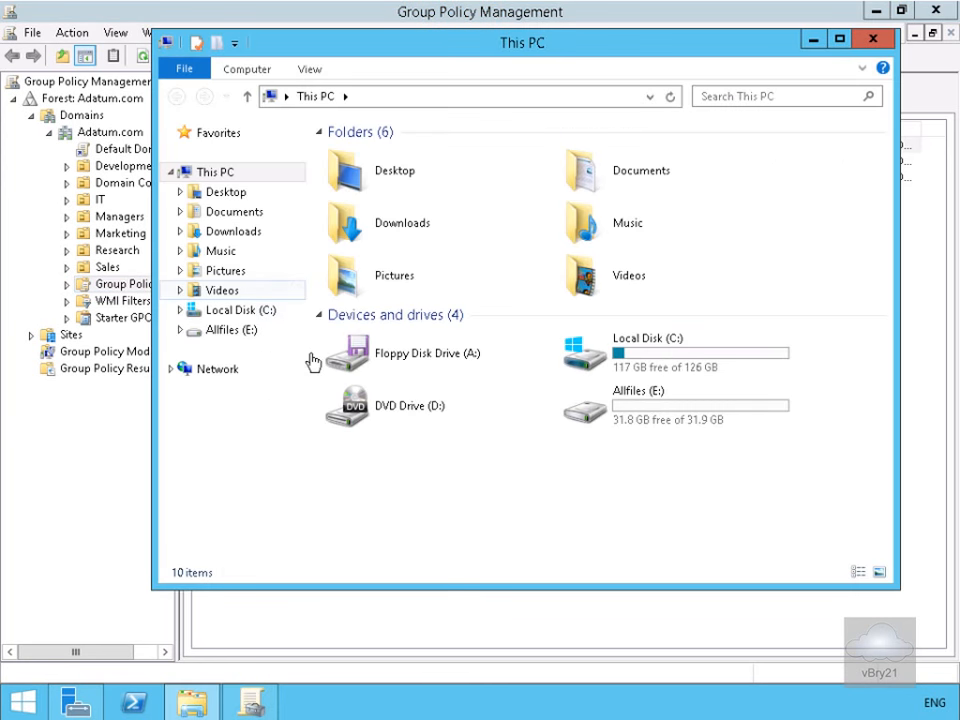
left_click(645, 348)
double_click(645, 348)
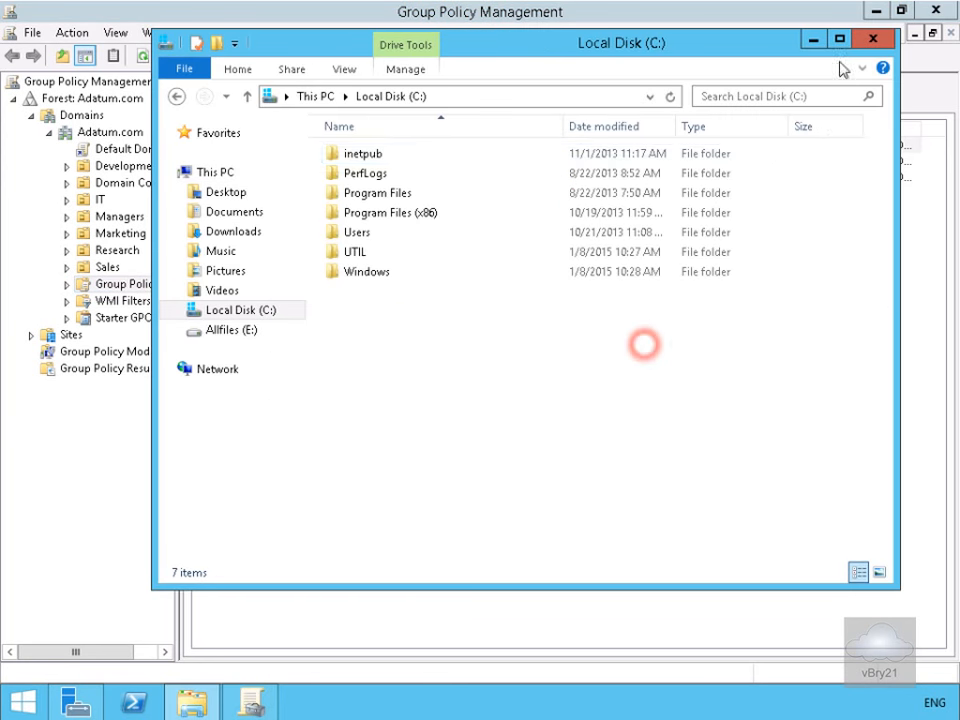
left_click(839, 39)
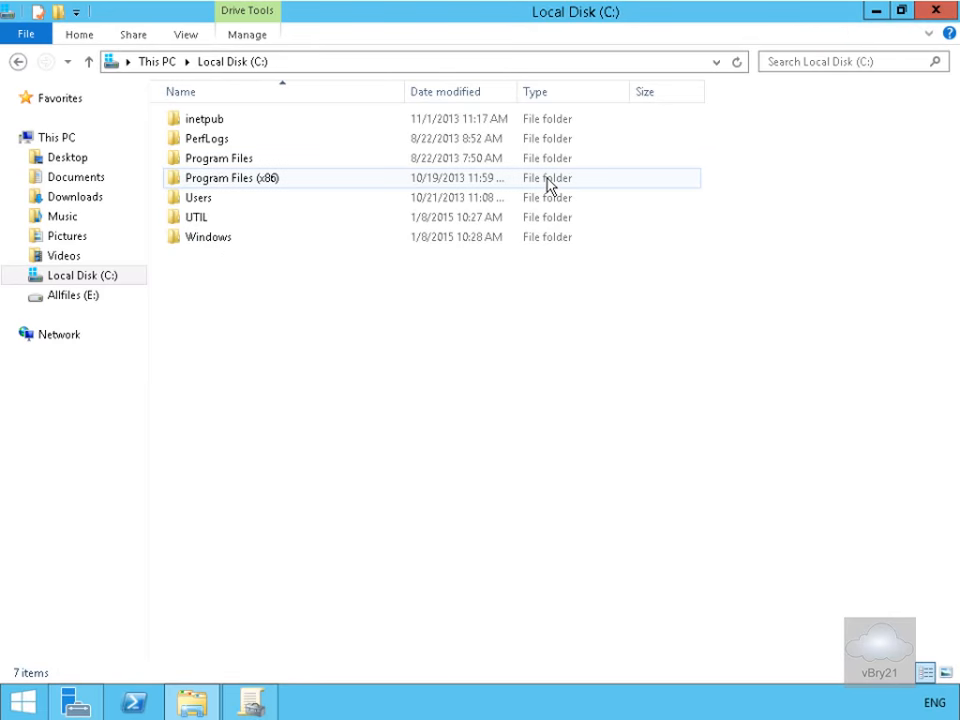
- Create a new folder named Redirect at the root of C:
right_click(357, 355)
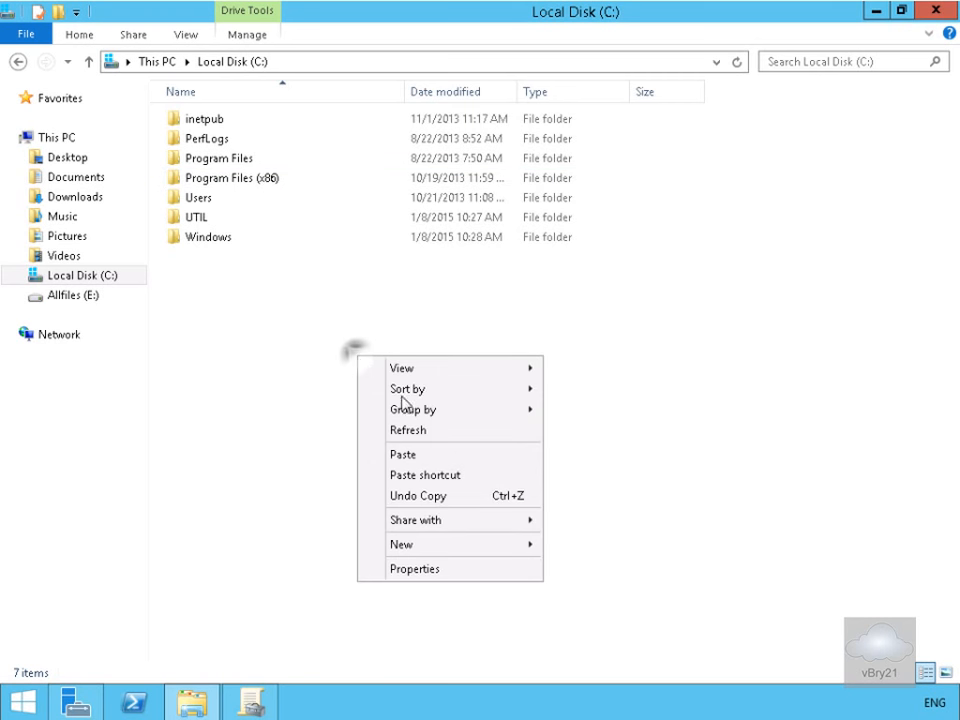
left_click(434, 545)
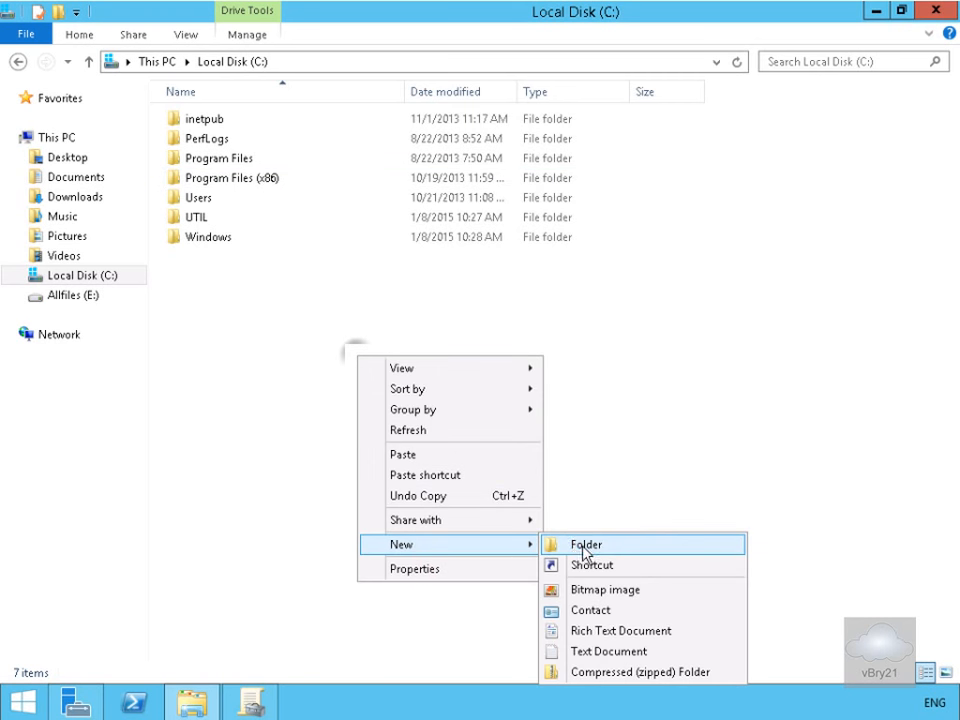
left_click(585, 547)
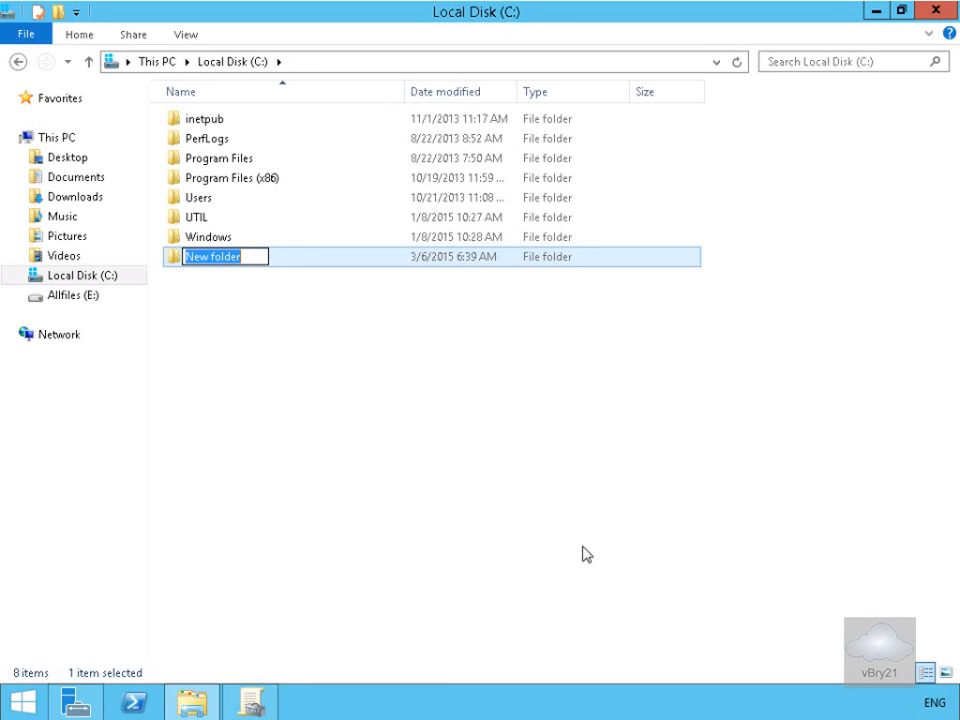
type("Redirect")
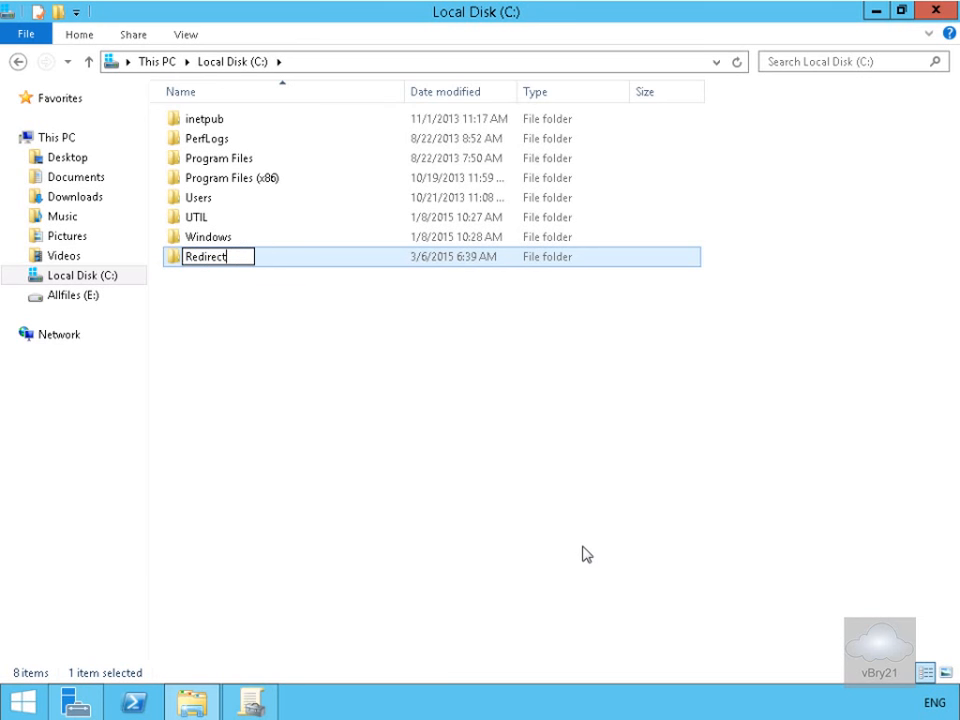
key("Return")
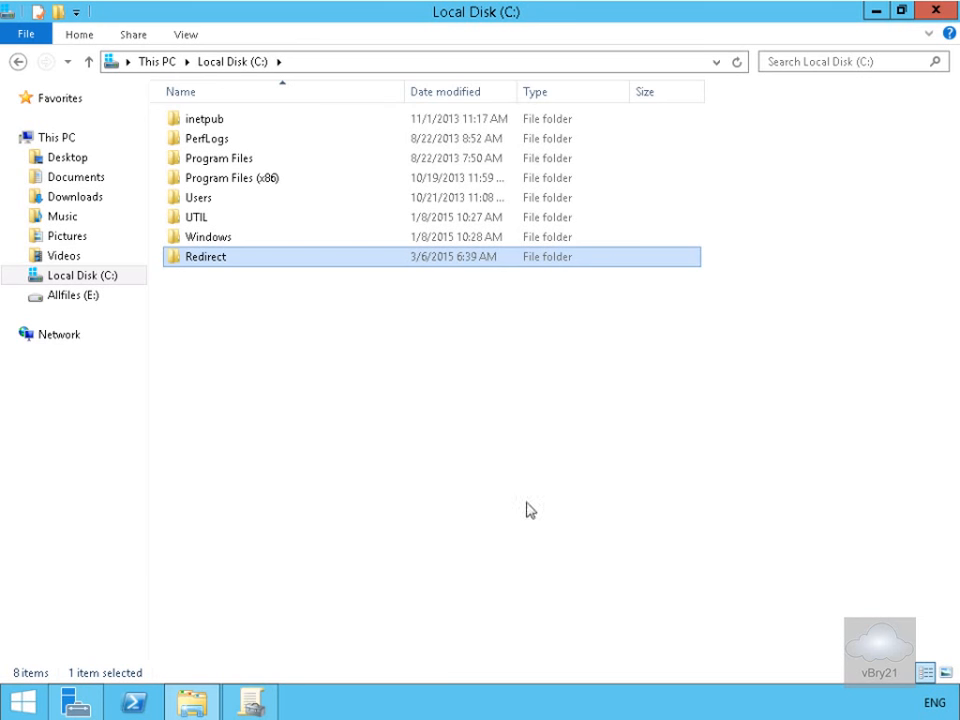
- Share Redirect with specific people, adding Everyone to the sharing list
right_click(319, 260)
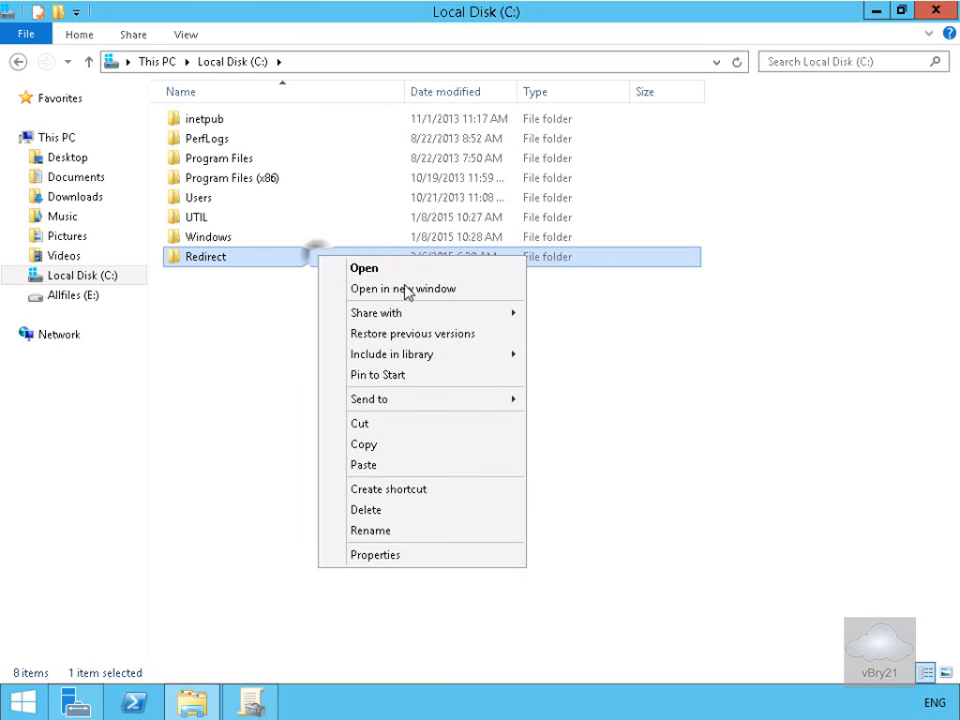
left_click(400, 313)
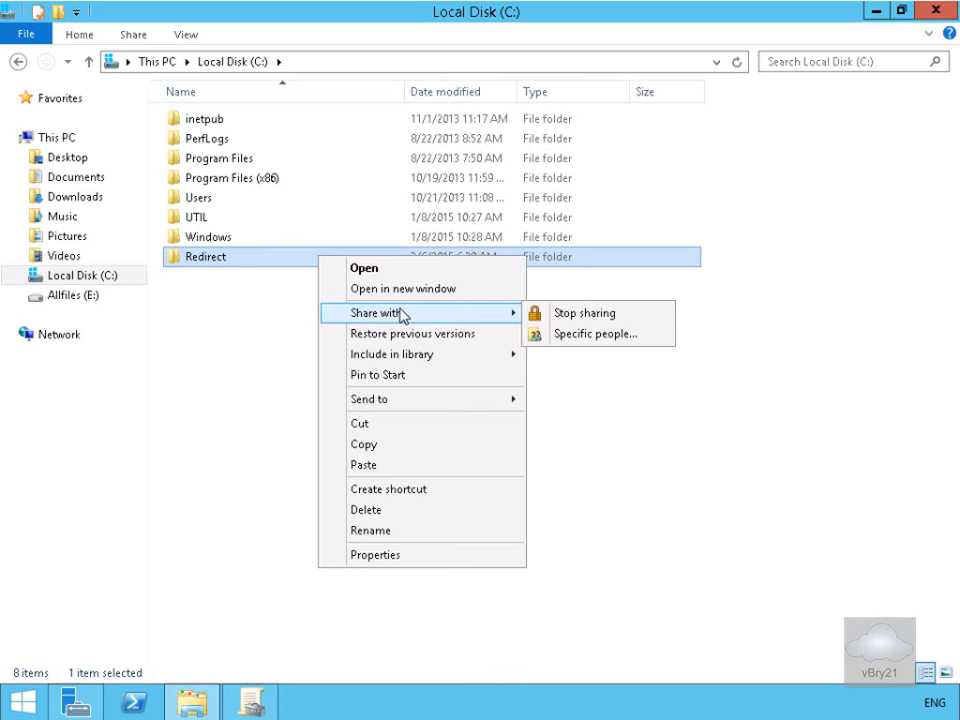
left_click(570, 338)
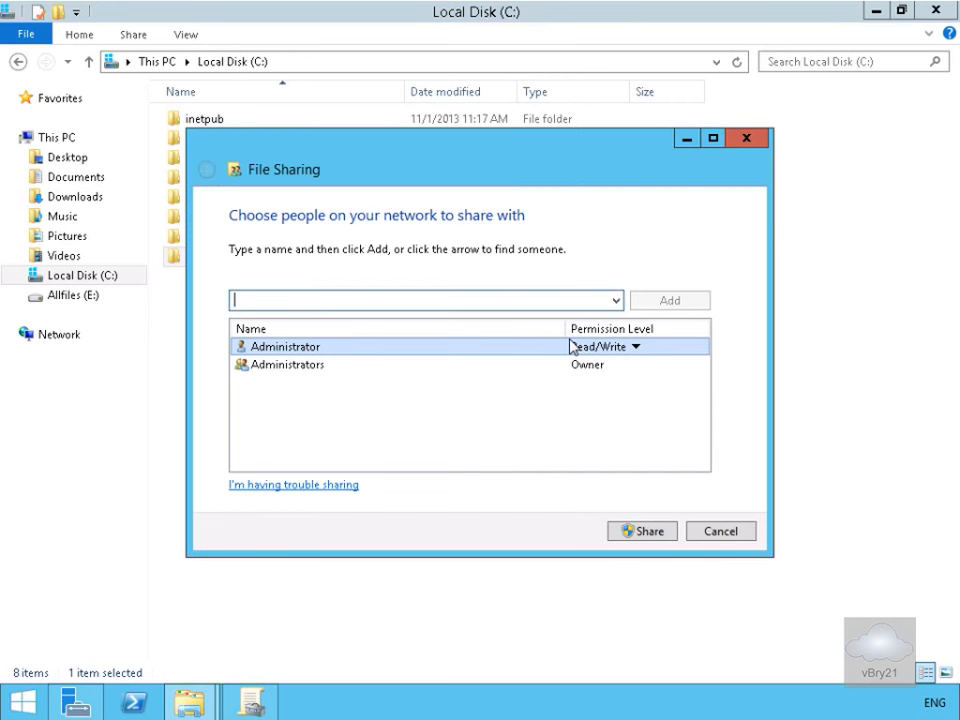
left_click(614, 300)
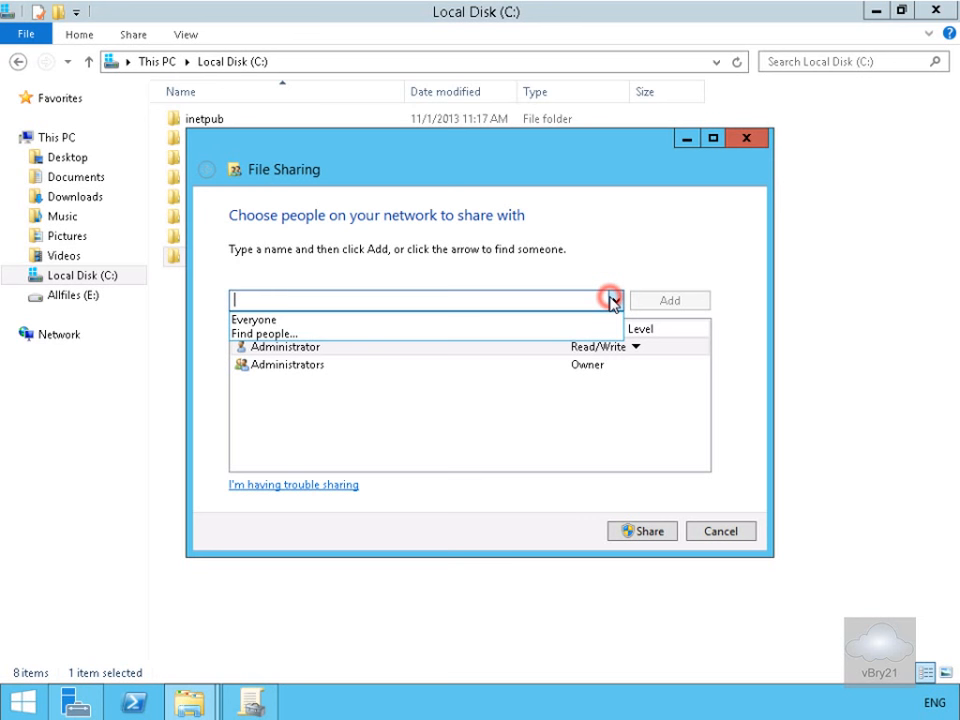
left_click(435, 318)
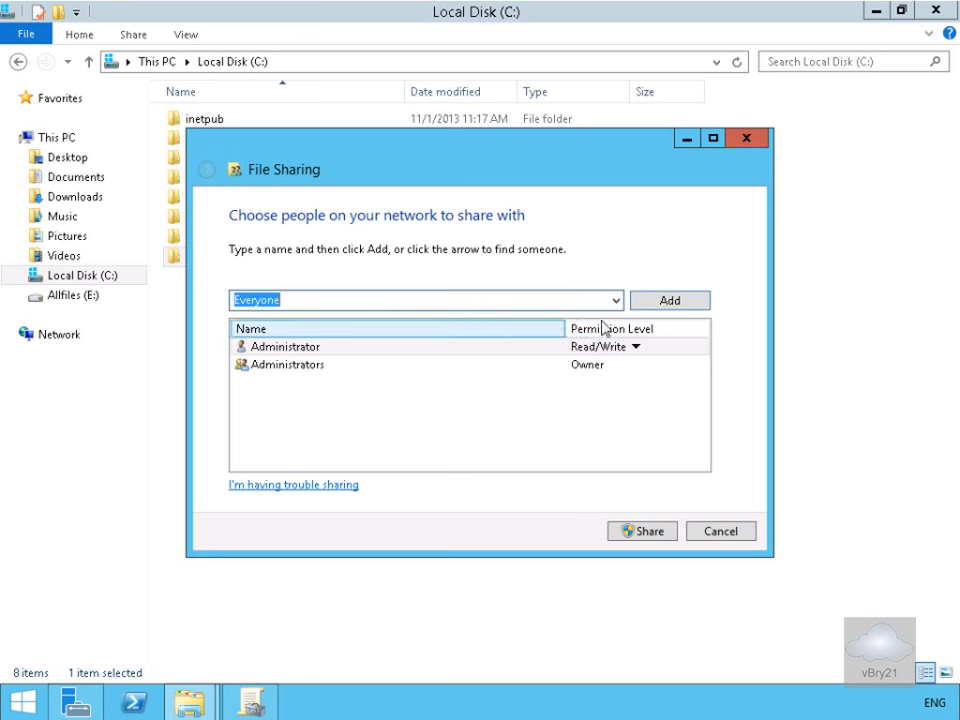
left_click(670, 303)
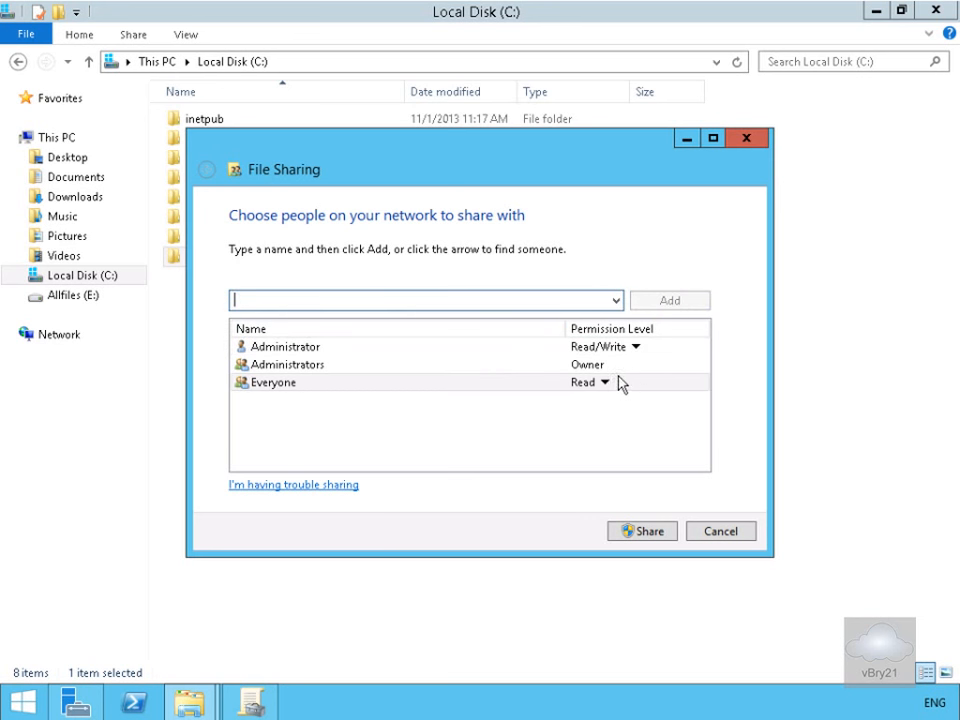
- Give Everyone Read/Write access and finish sharing the folder as \\LON-DC1\Redirect
left_click(605, 383)
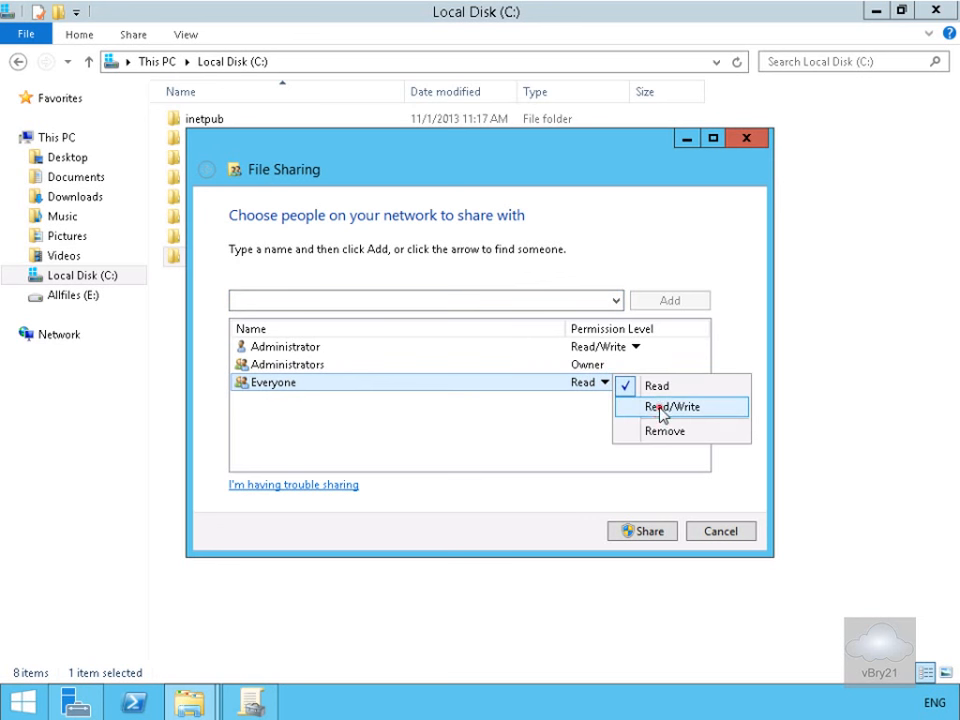
left_click(660, 407)
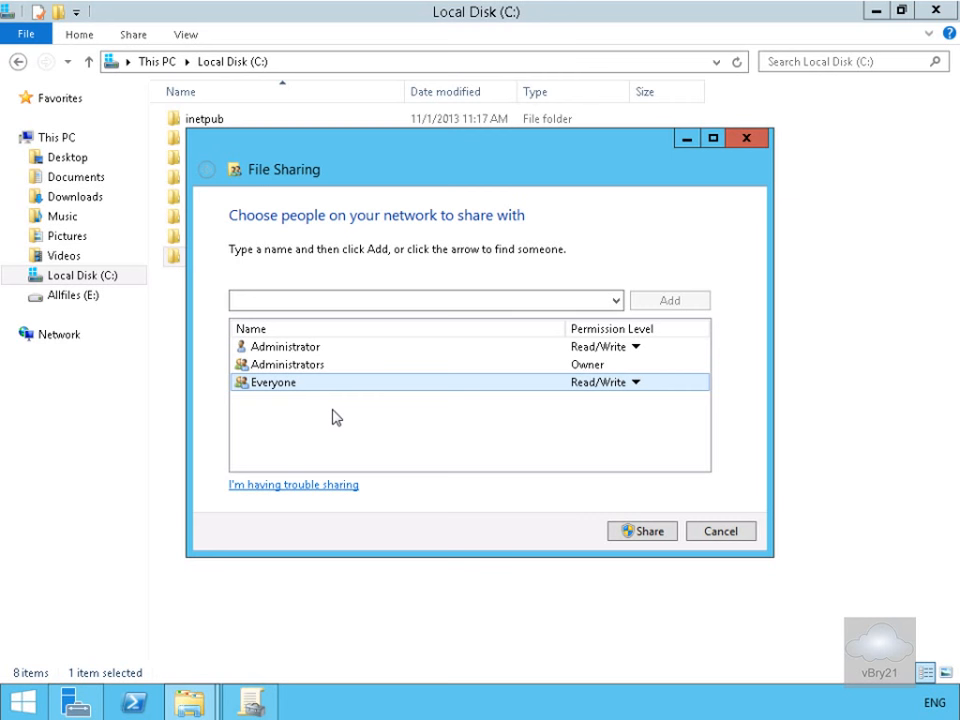
left_click(627, 529)
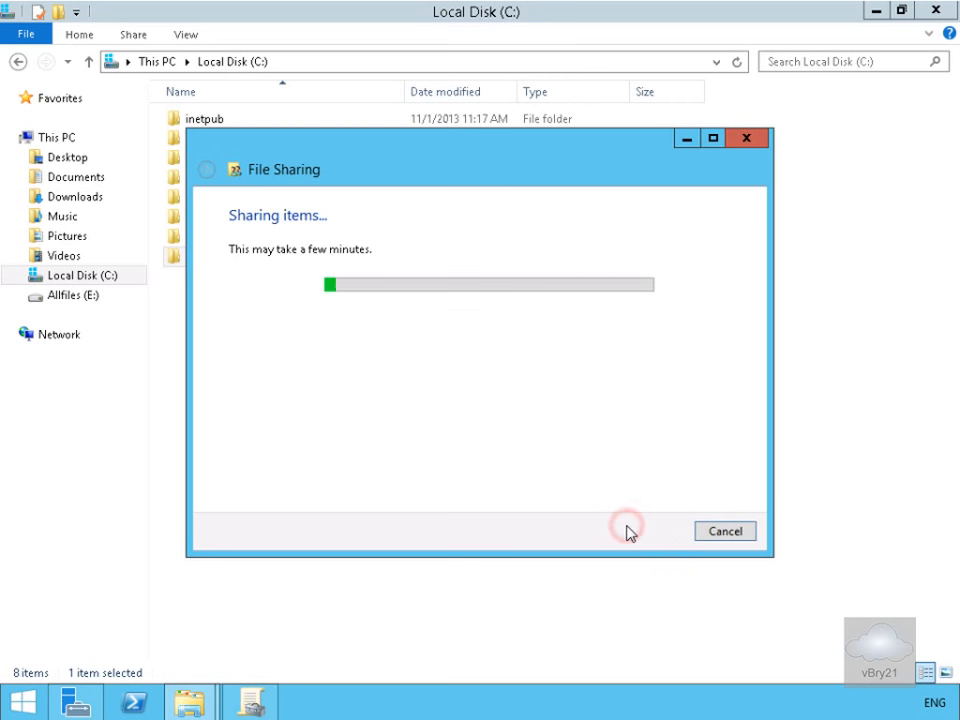
left_click(738, 537)
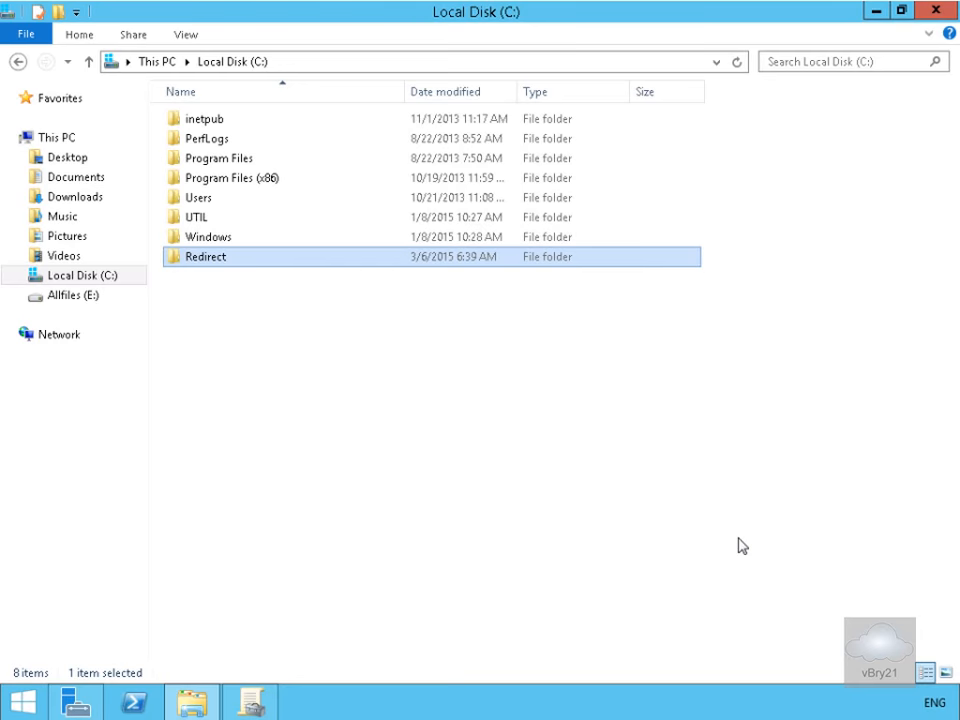
- Back in Group Policy Management, create the 'Folder Redirection' GPO linked to Adatum.com
left_click(262, 697)
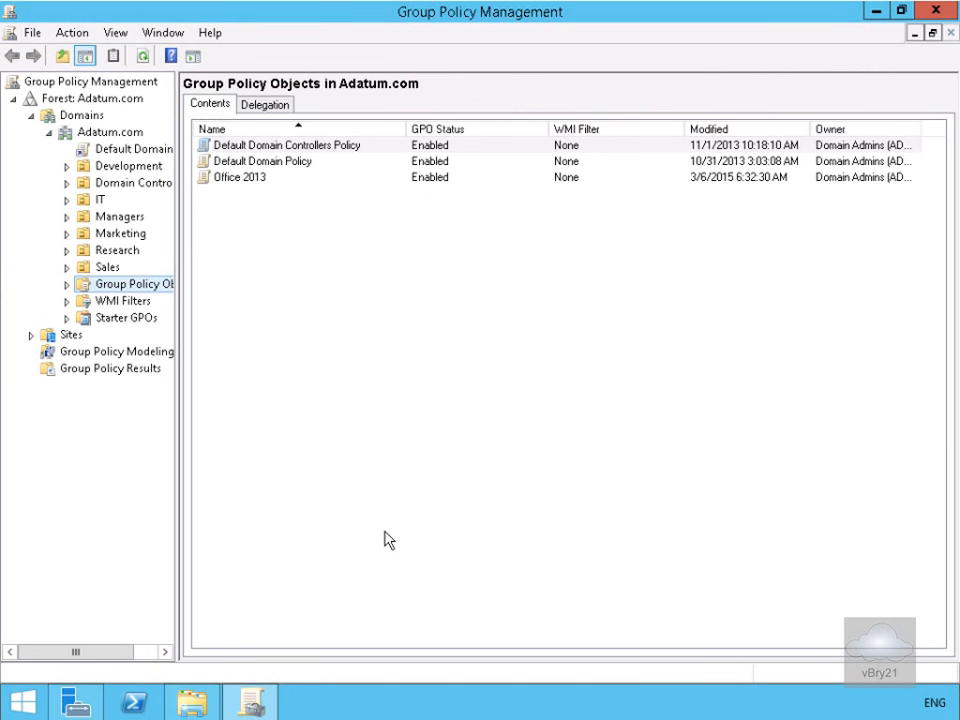
right_click(119, 136)
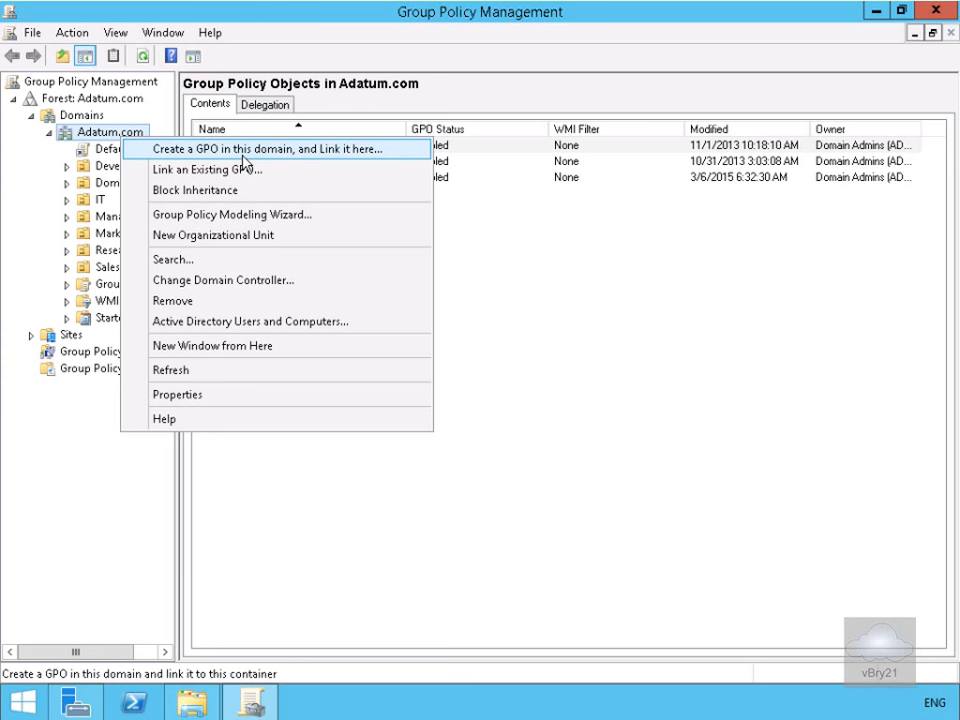
left_click(242, 155)
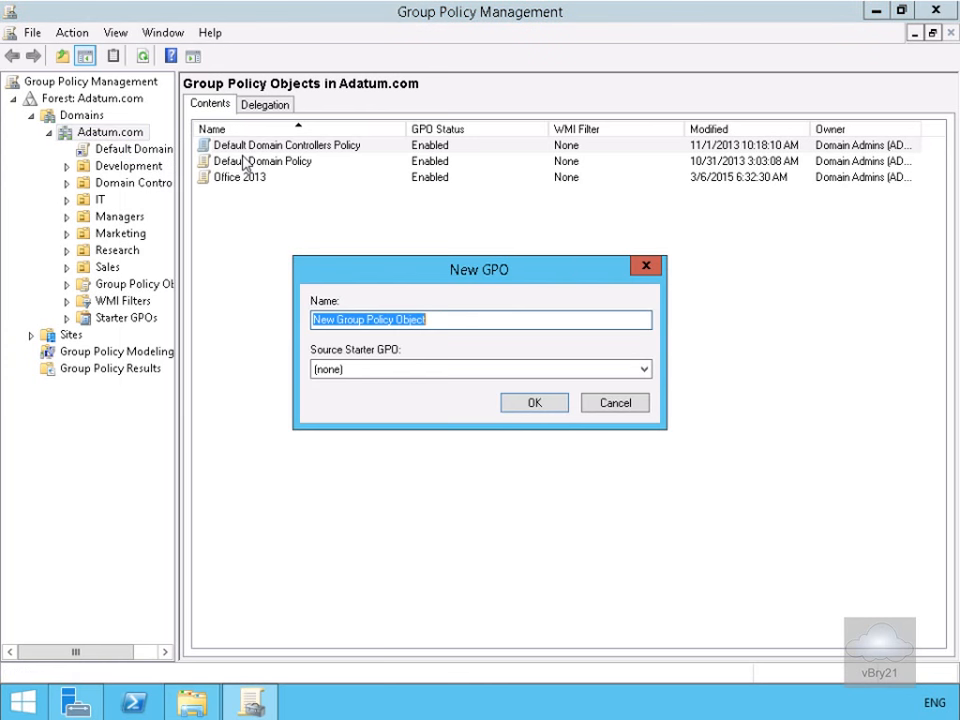
type("Folder Redirection")
key("Return")
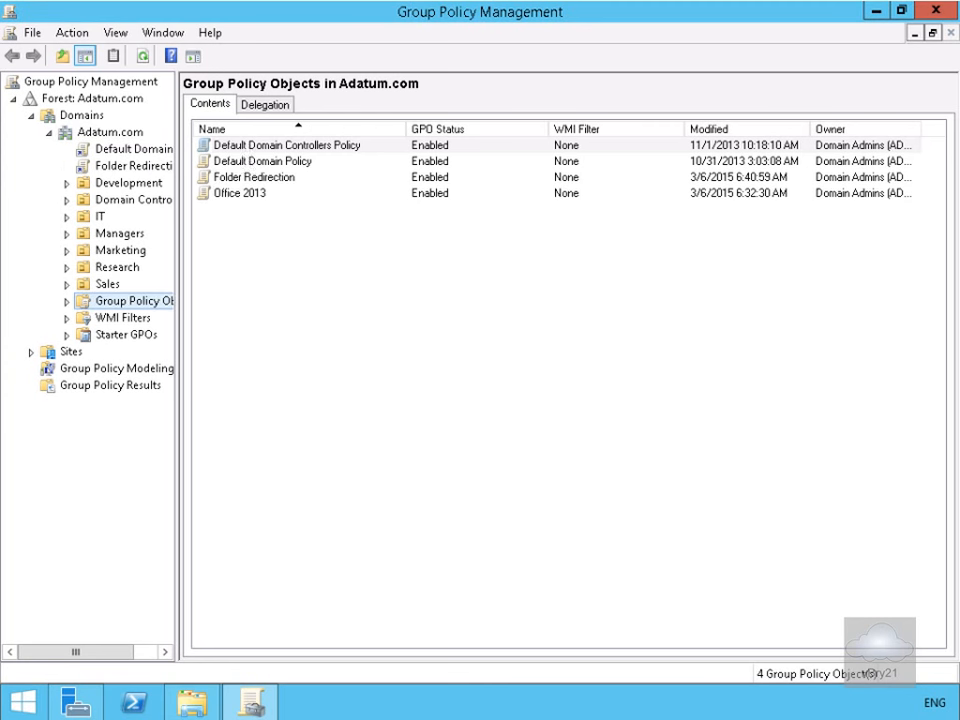
right_click(267, 186)
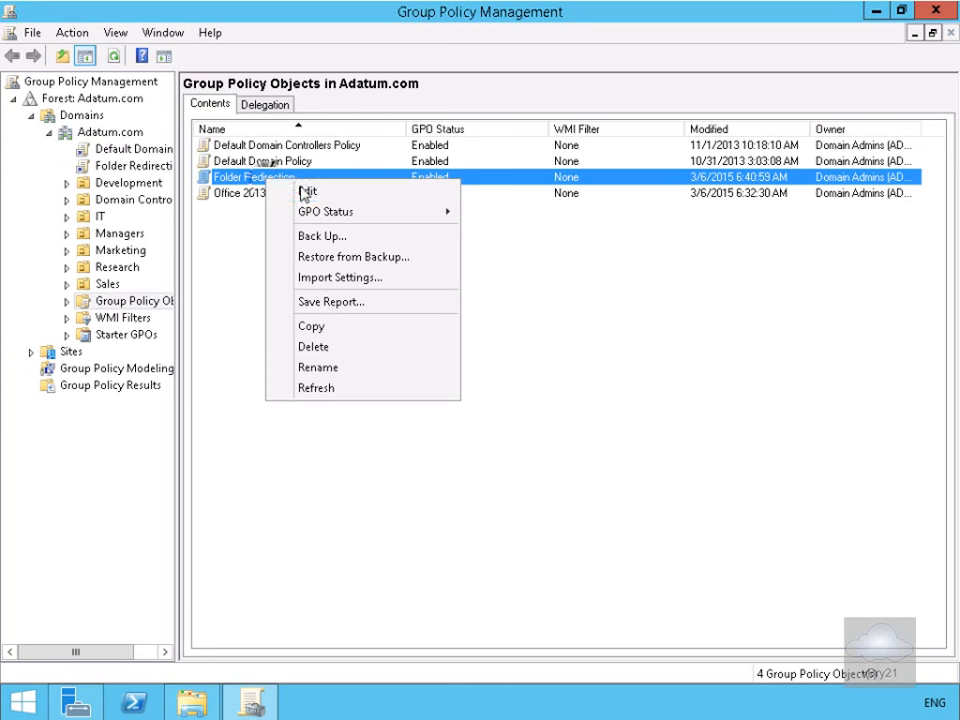
- Edit the Folder Redirection GPO and expand User Configuration > Policies > Windows Settings > Folder Redirection
left_click(303, 190)
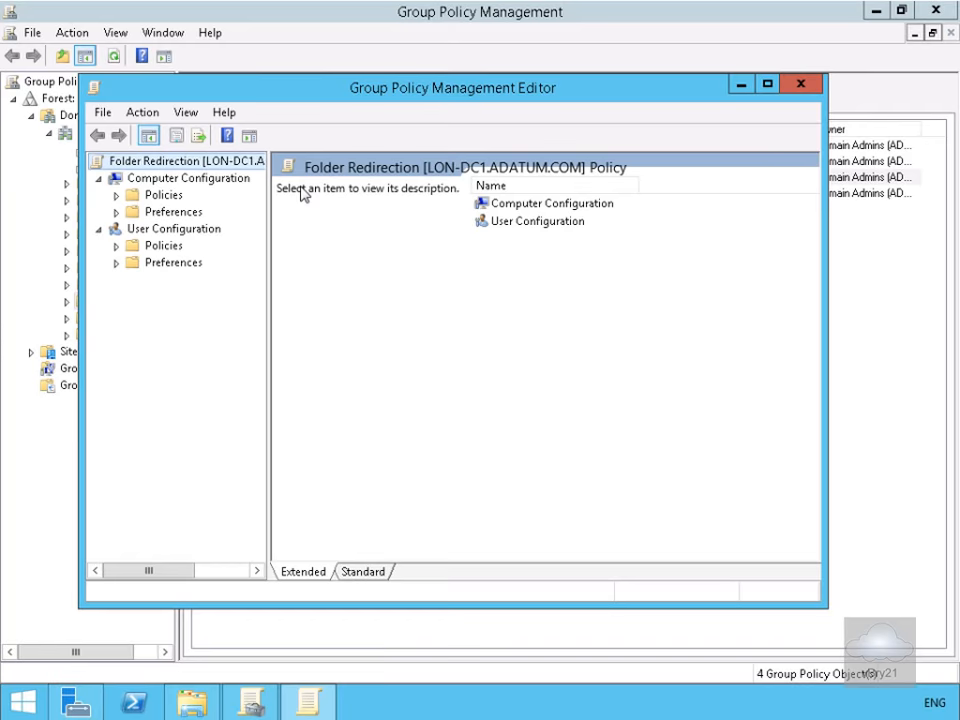
left_click(766, 84)
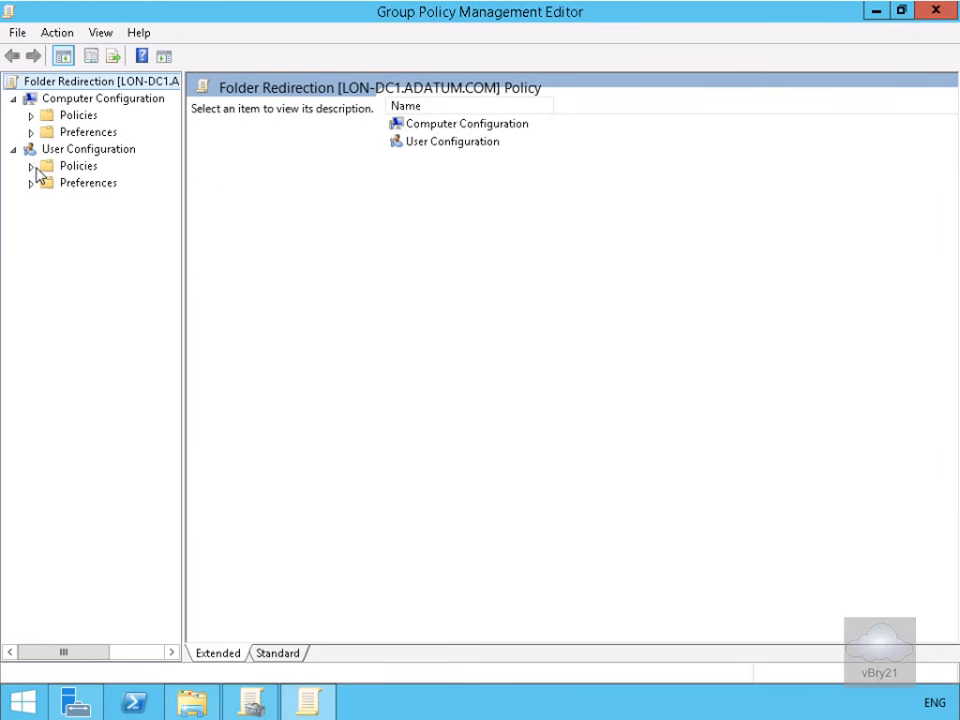
left_click(32, 167)
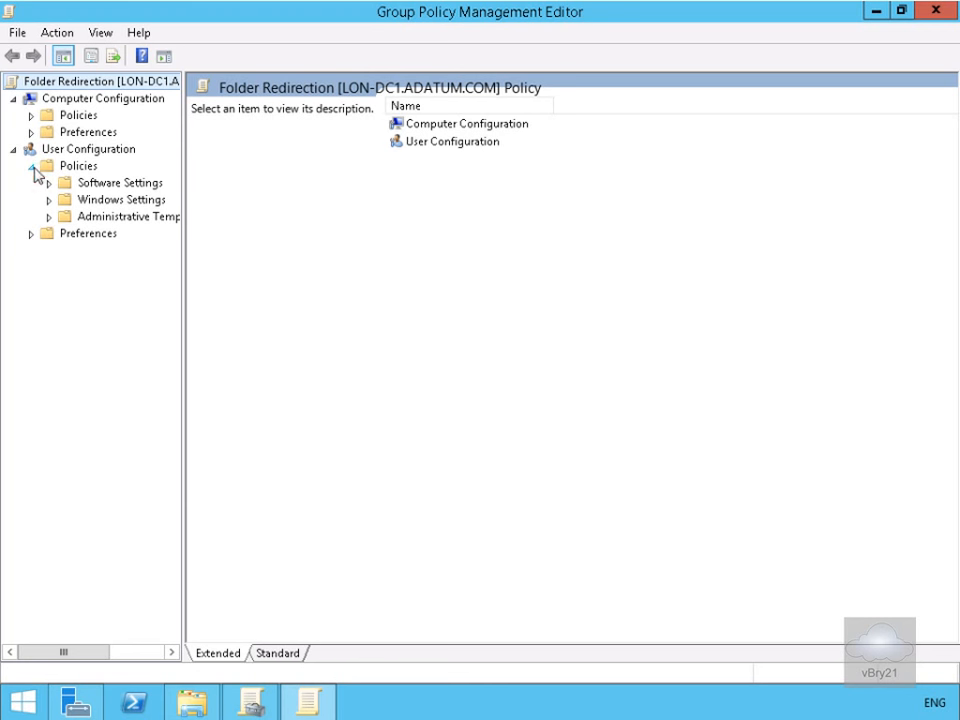
left_click(50, 201)
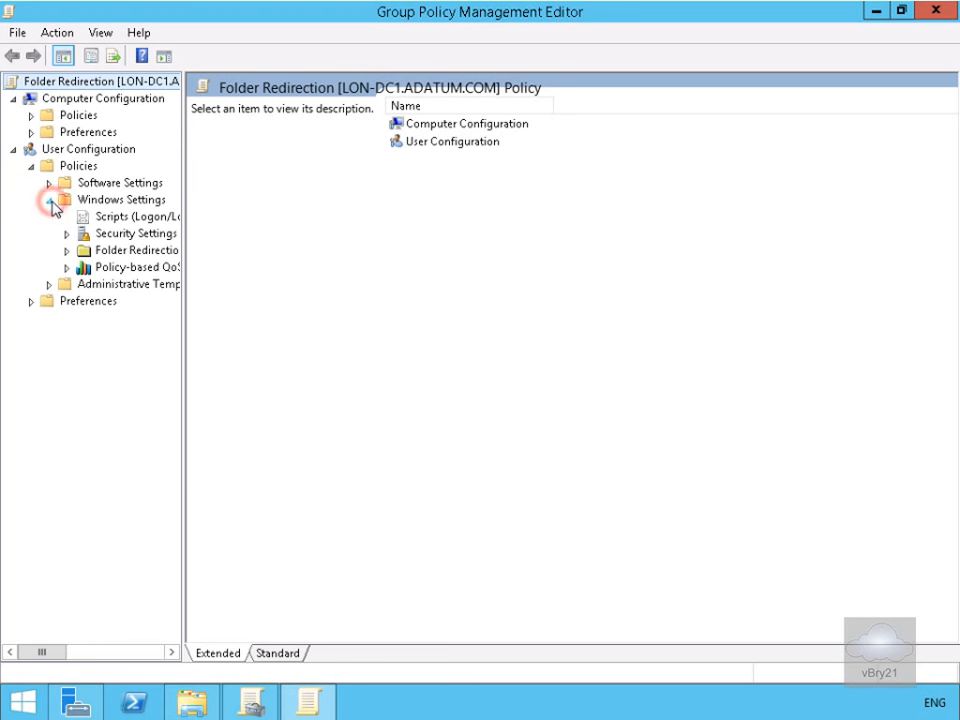
left_click(76, 251)
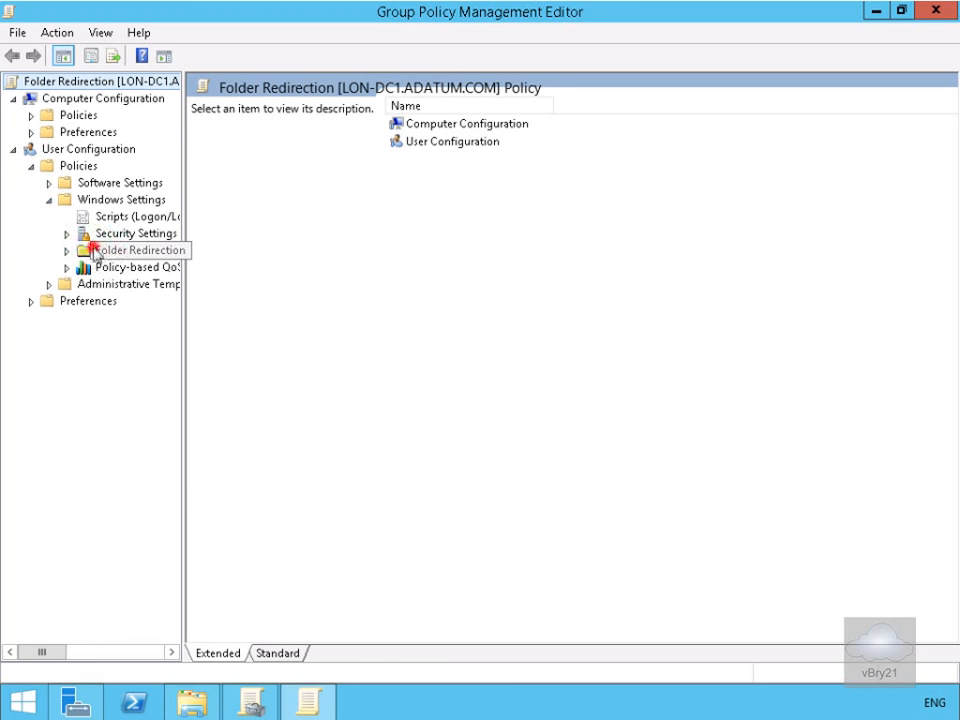
left_click(67, 251)
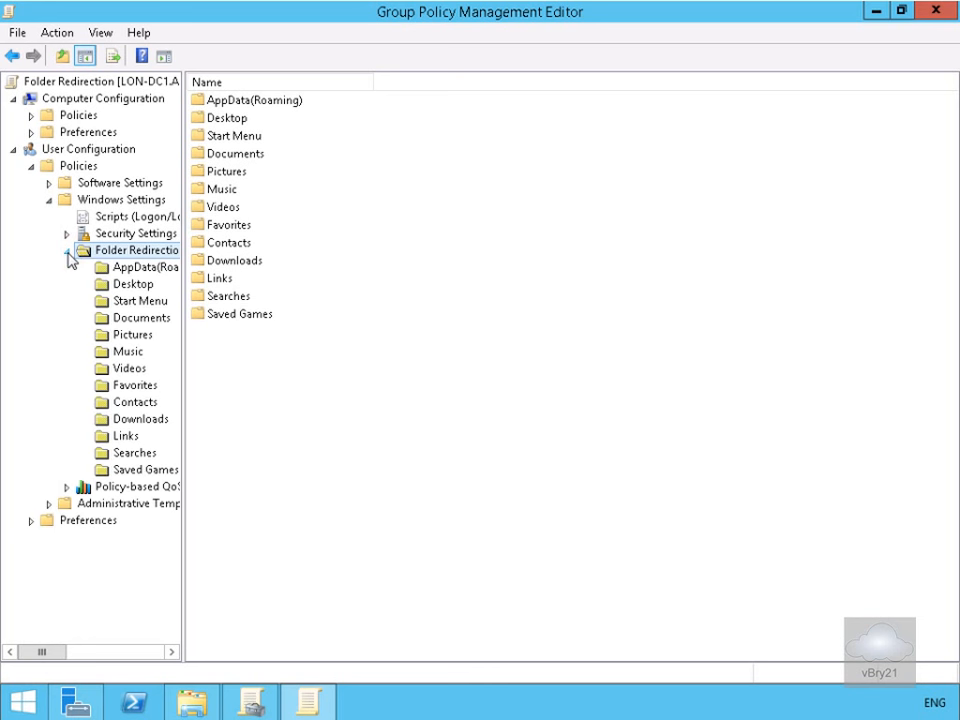
- In Documents properties, choose 'Basic - Redirect everyone's folder to the same location'
right_click(133, 318)
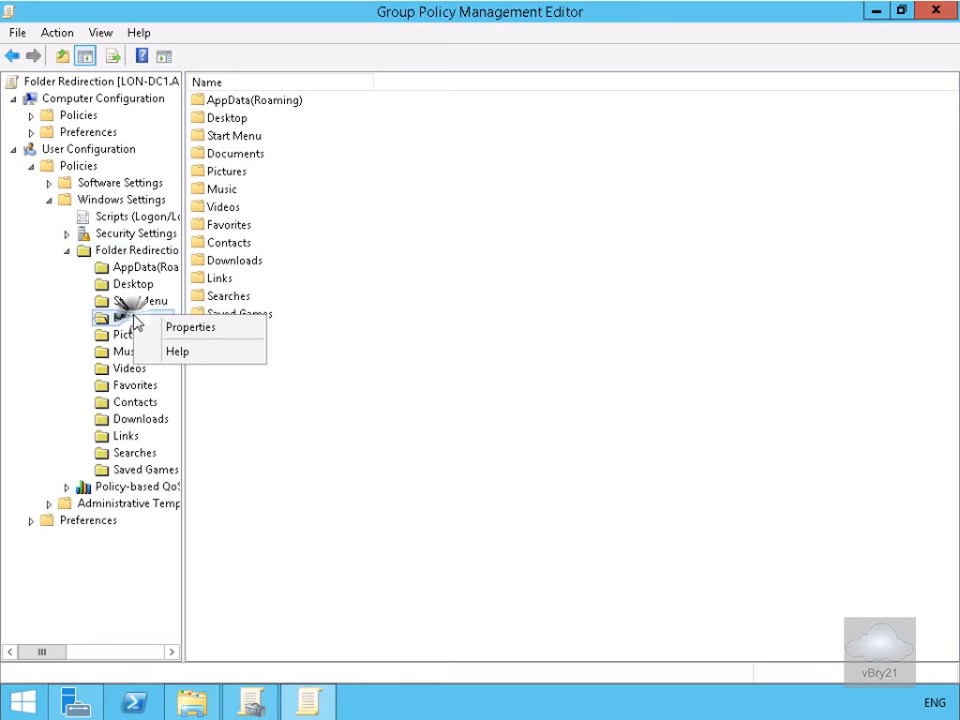
left_click(172, 330)
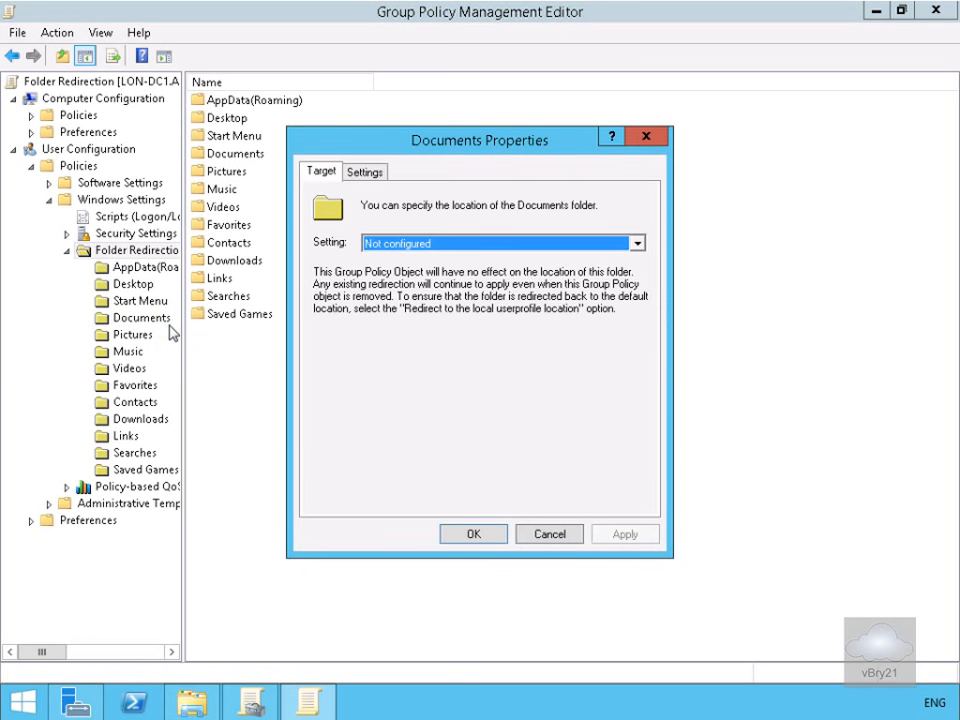
left_click(402, 246)
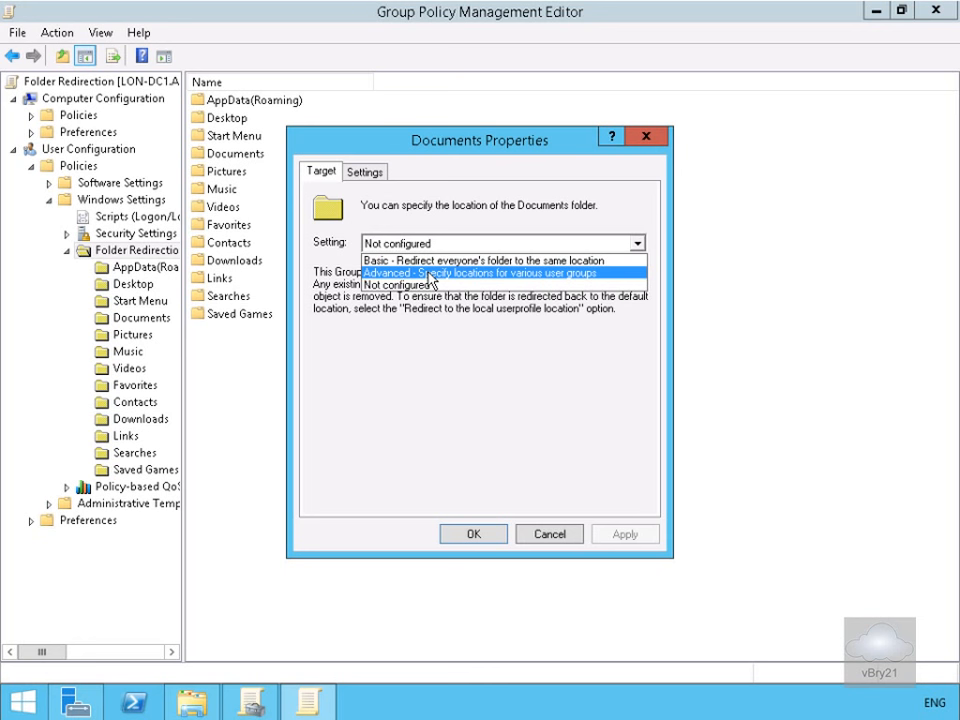
left_click(429, 261)
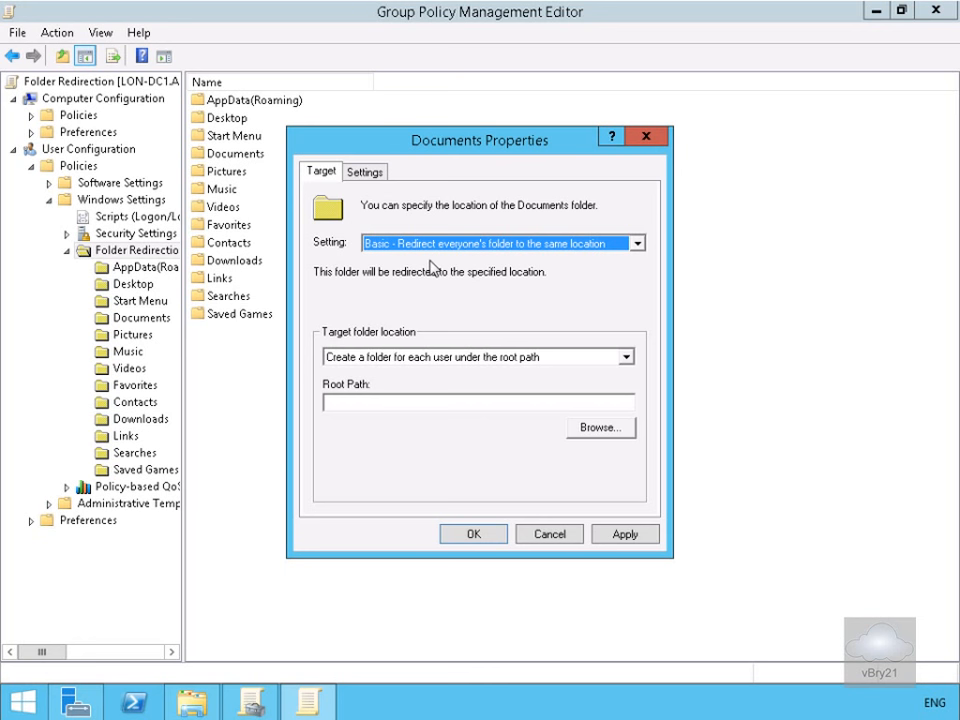
left_click(407, 359)
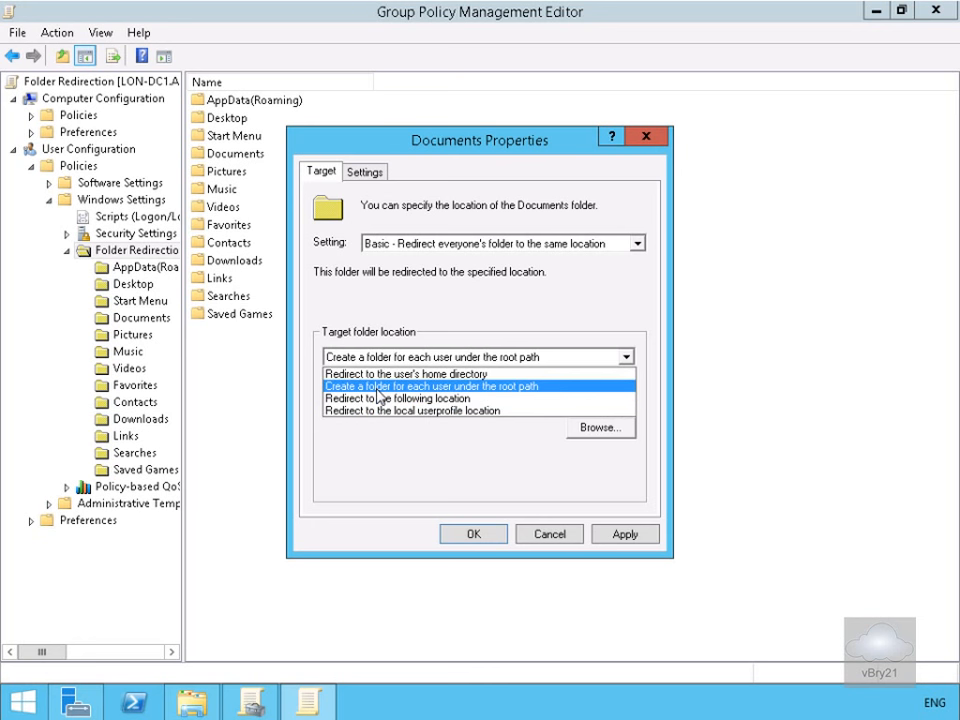
- Target a per-user folder under root path \\LON-DC1\Redirect and apply with OK
left_click(377, 386)
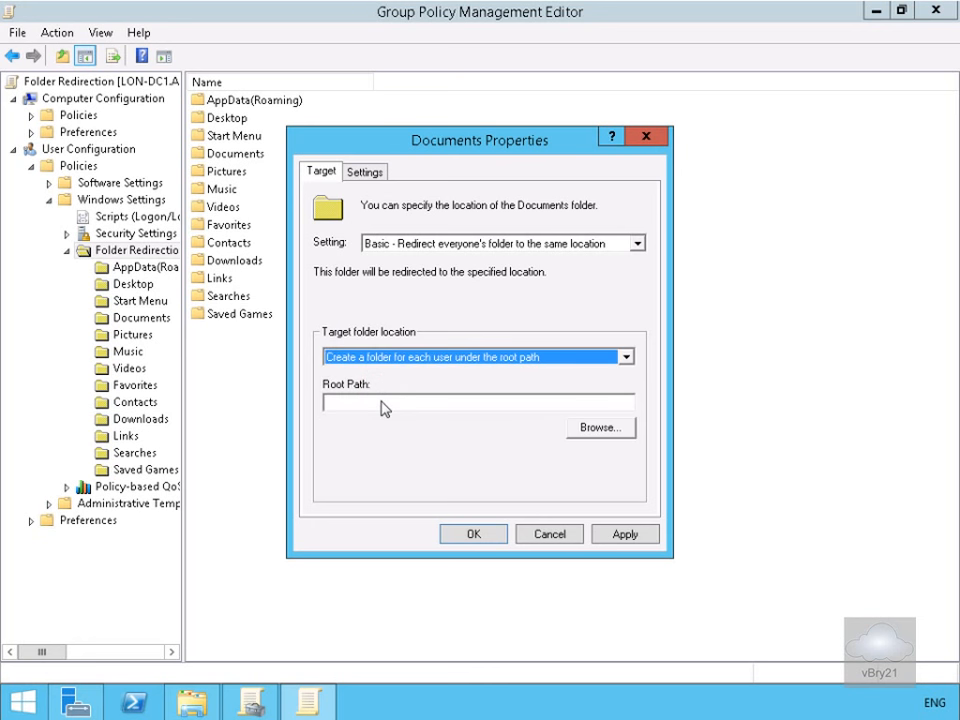
left_click(381, 403)
type("\\LON-DC1\\Redirect")
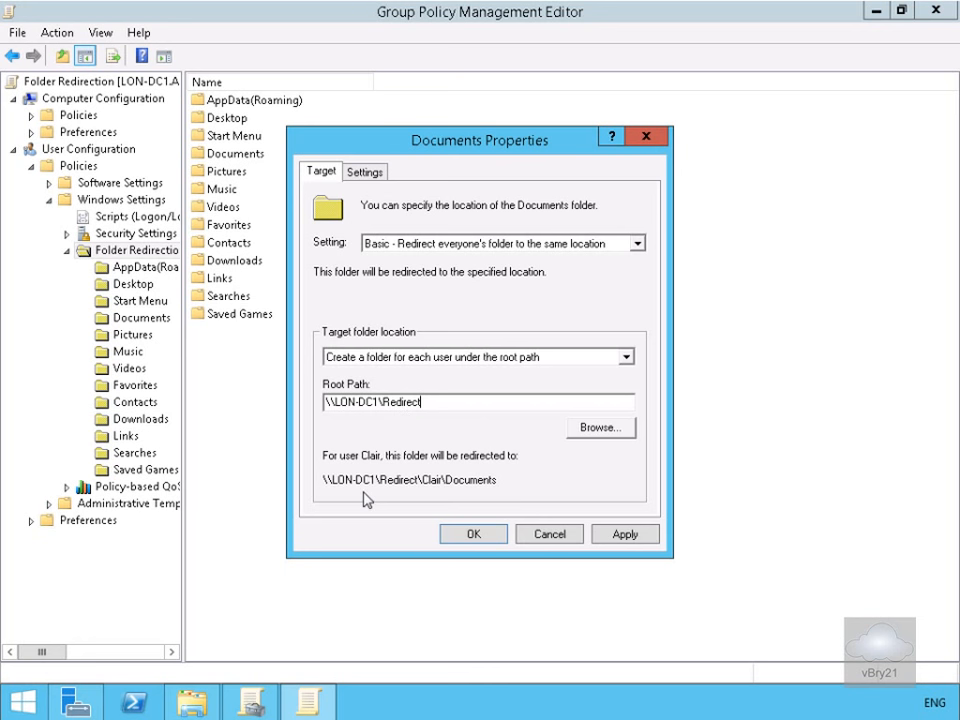
left_click(468, 531)
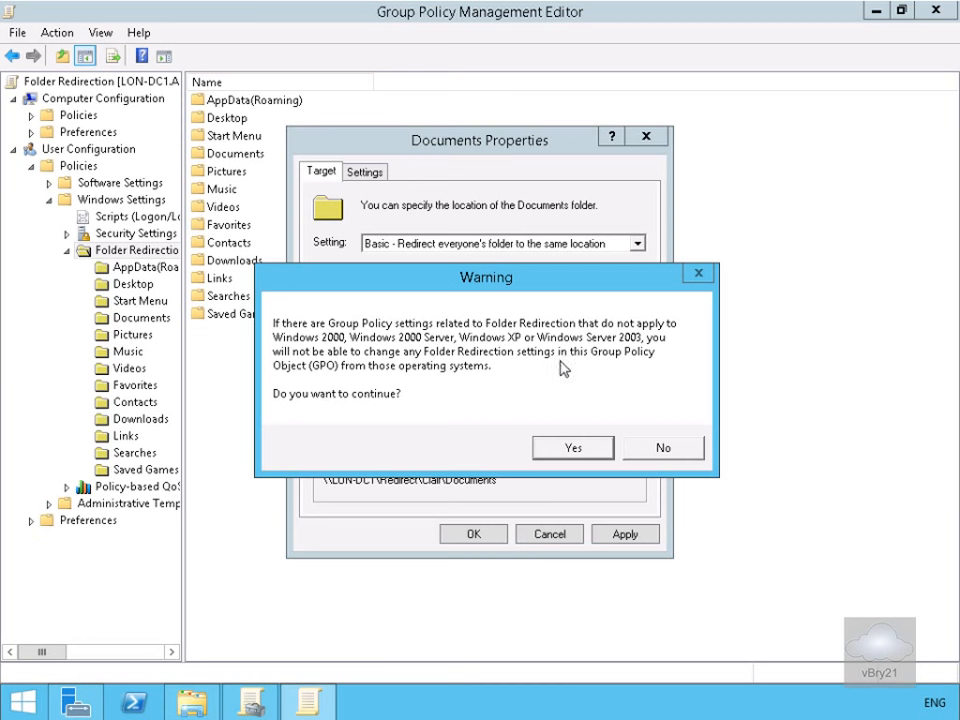
- Accept the compatibility warning, then sign in to LON-CL1 as ADATUM\Administrator with the account password
left_click(577, 449)
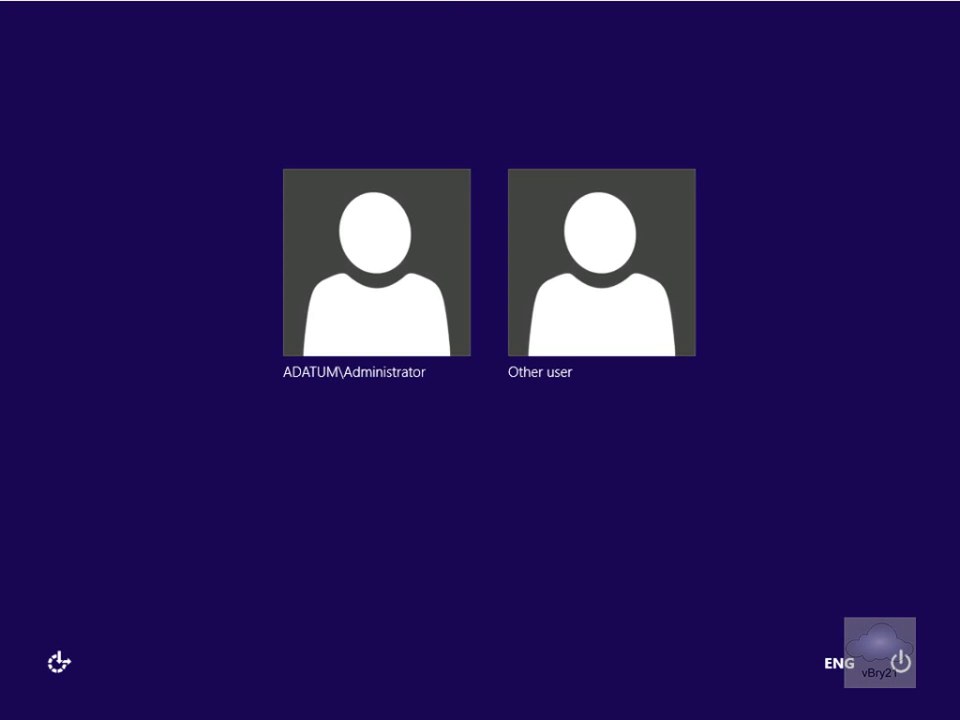
left_click(345, 342)
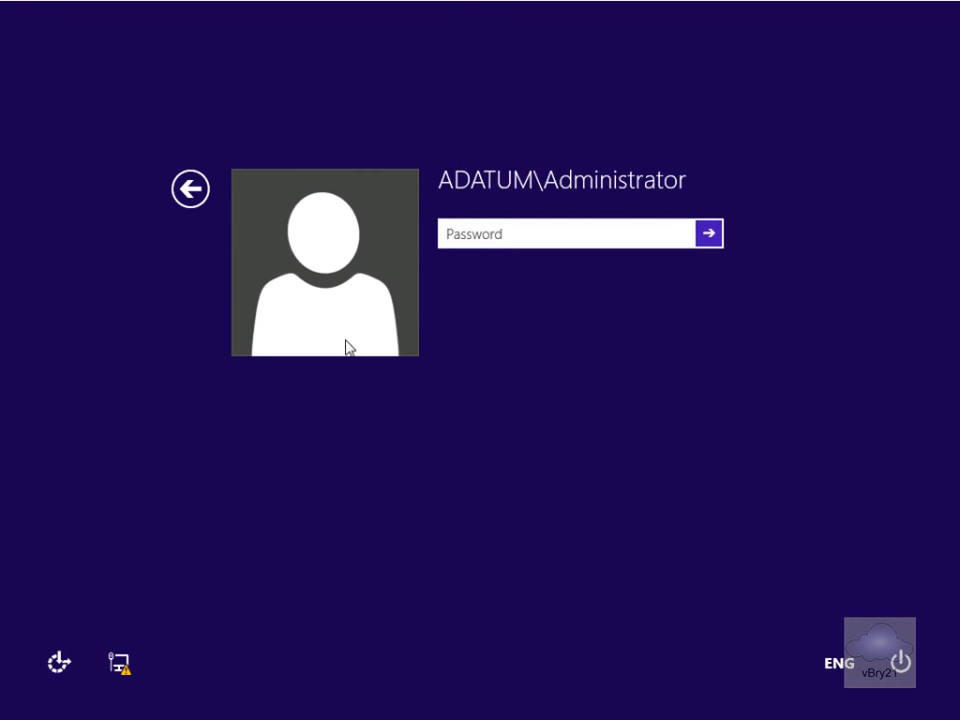
type("Pa$$w0rd")
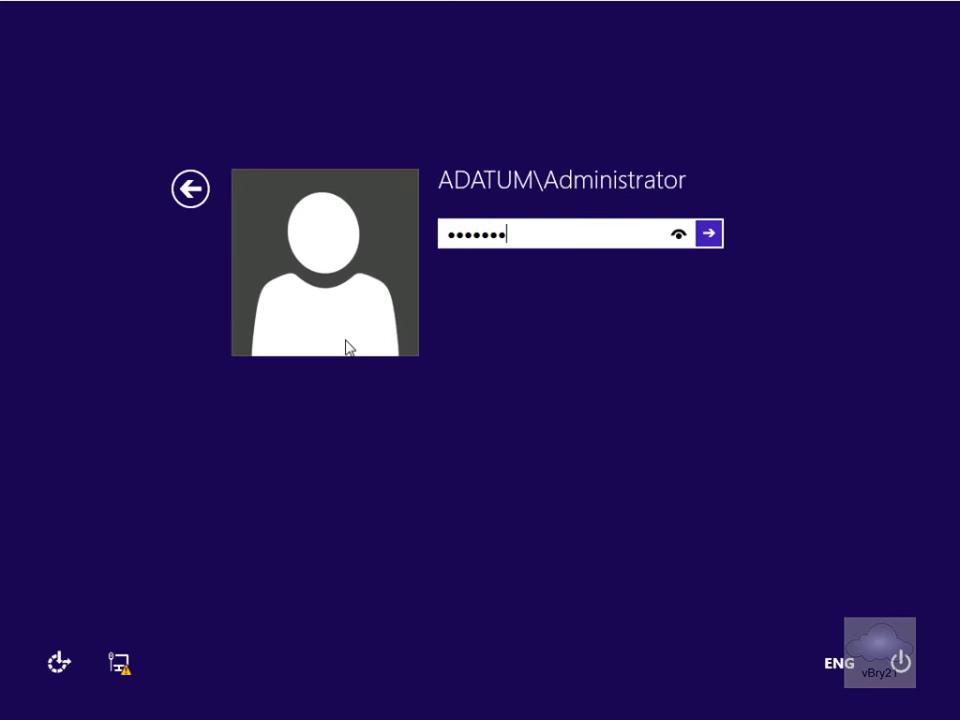
key("Return")
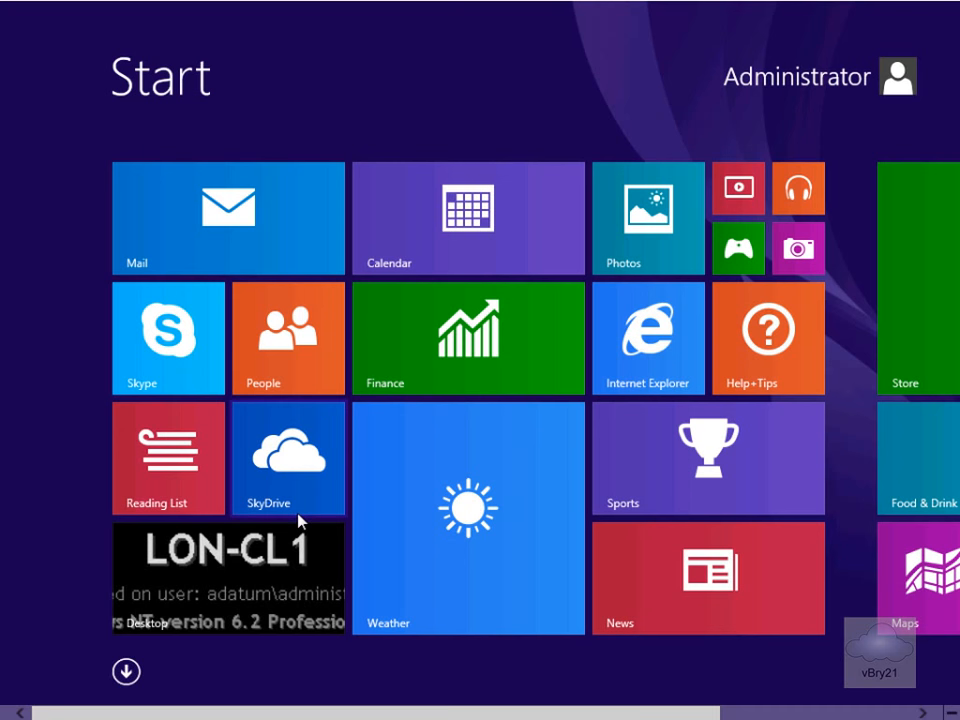
- Search for cmd and launch Command Prompt as administrator
type("cm")
key("Escape")
type("cmd")
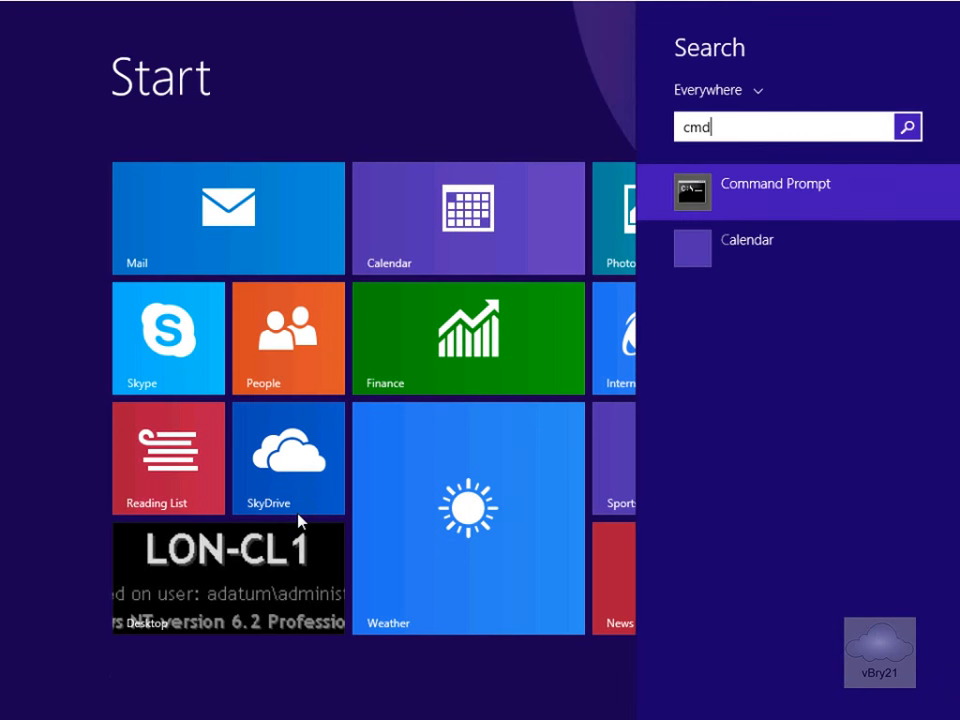
left_click(731, 205)
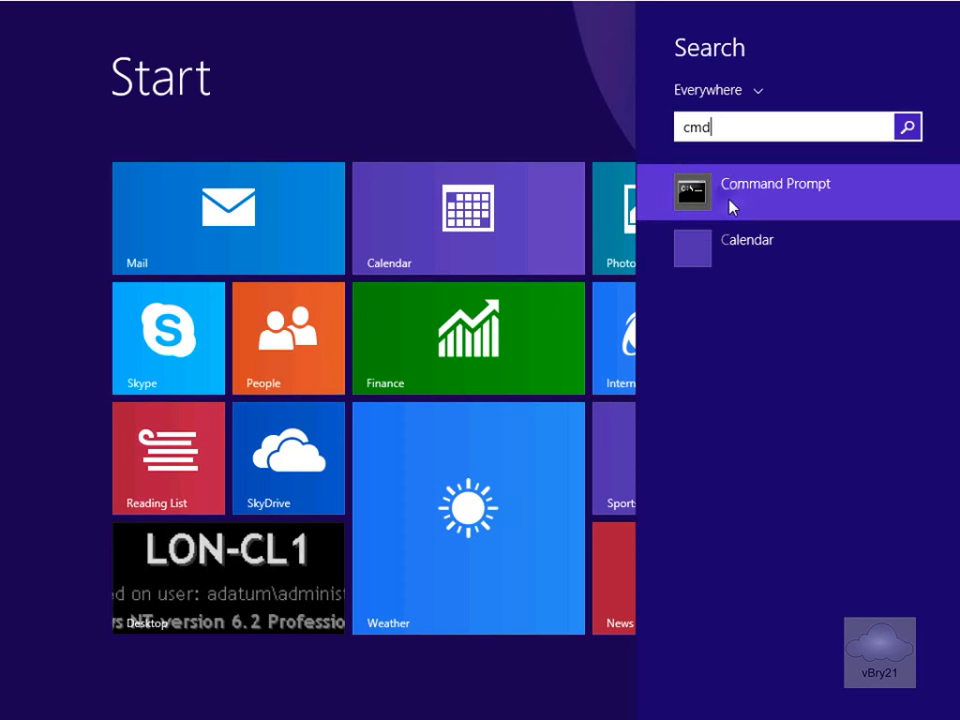
right_click(731, 205)
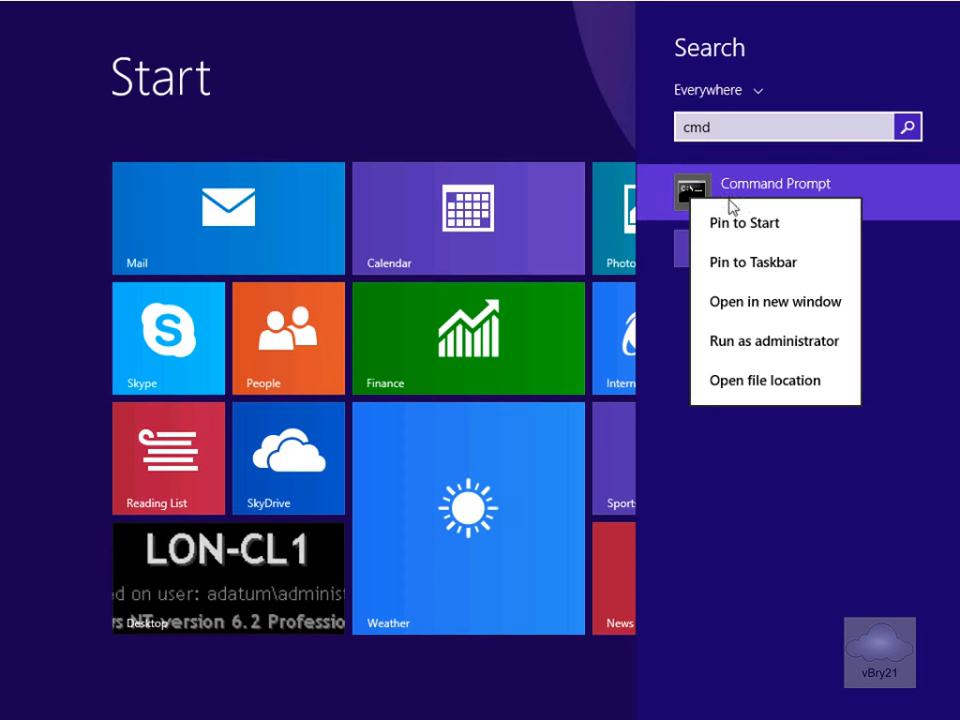
left_click(765, 342)
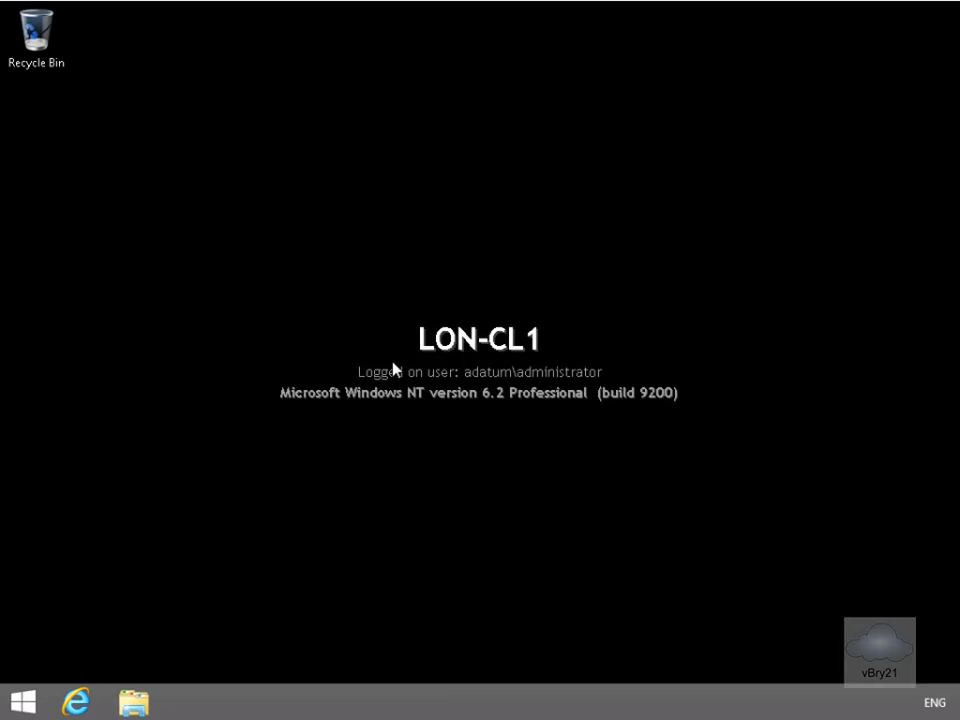
- Run gpupdate /force and answer Y to log off
left_click(330, 266)
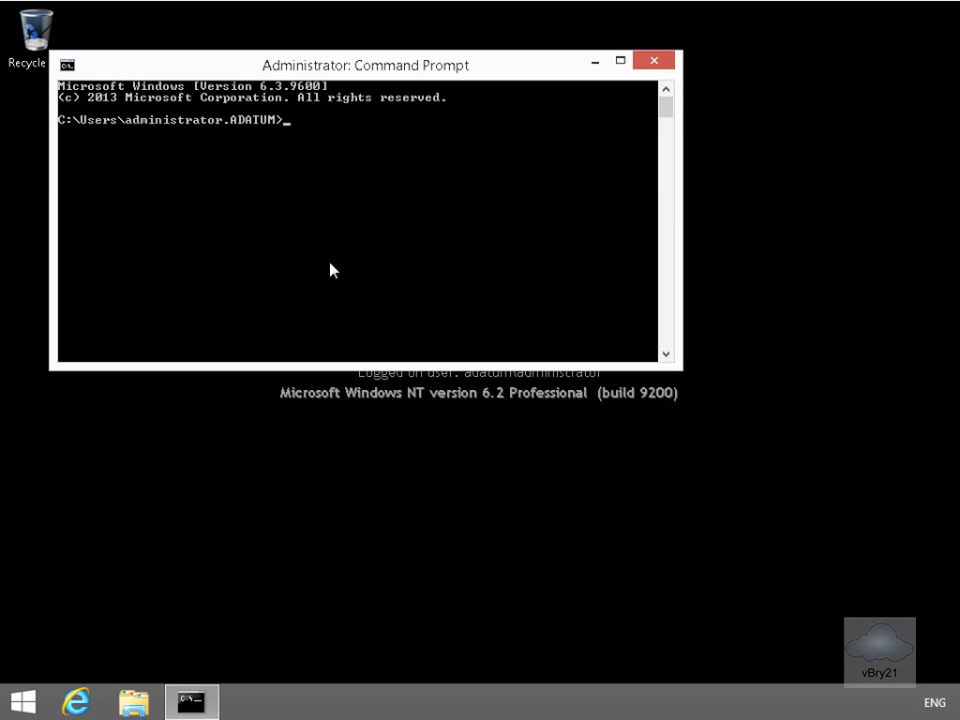
type("gpupdate /force")
key("Return")
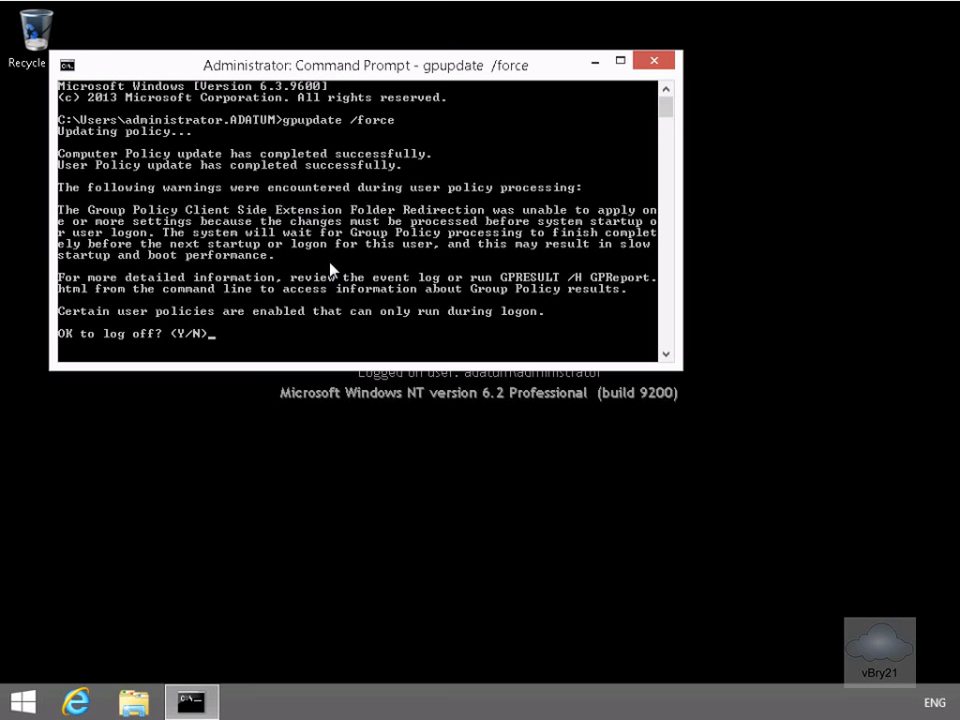
type("y")
key("Return")
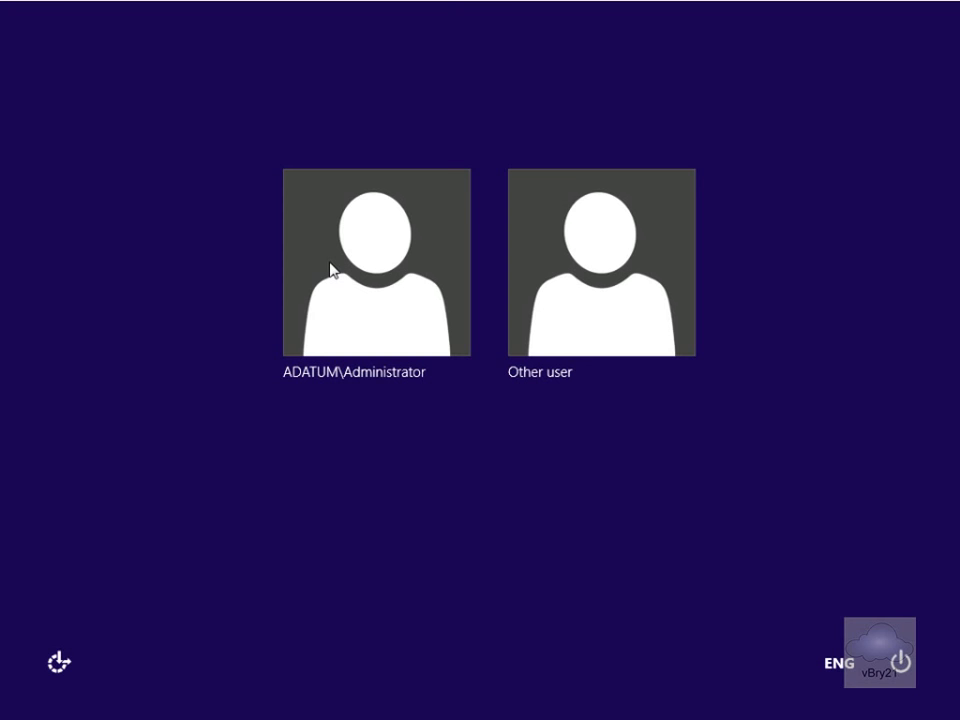
- Sign back in to LON-CL1 as ADATUM\Administrator with the account password
left_click(356, 258)
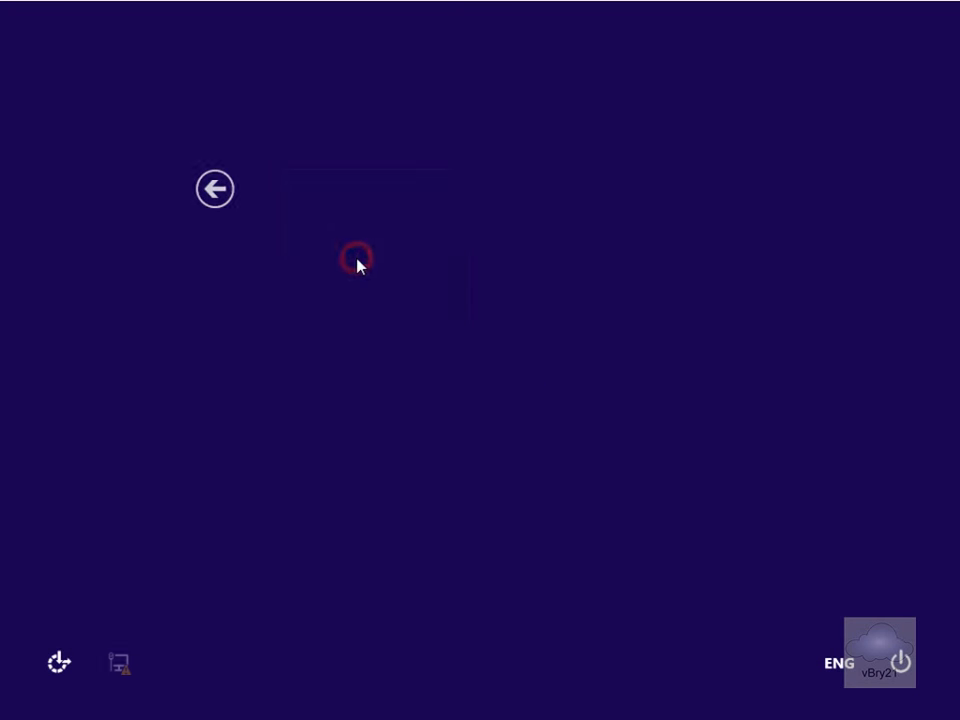
type("Pa$$")
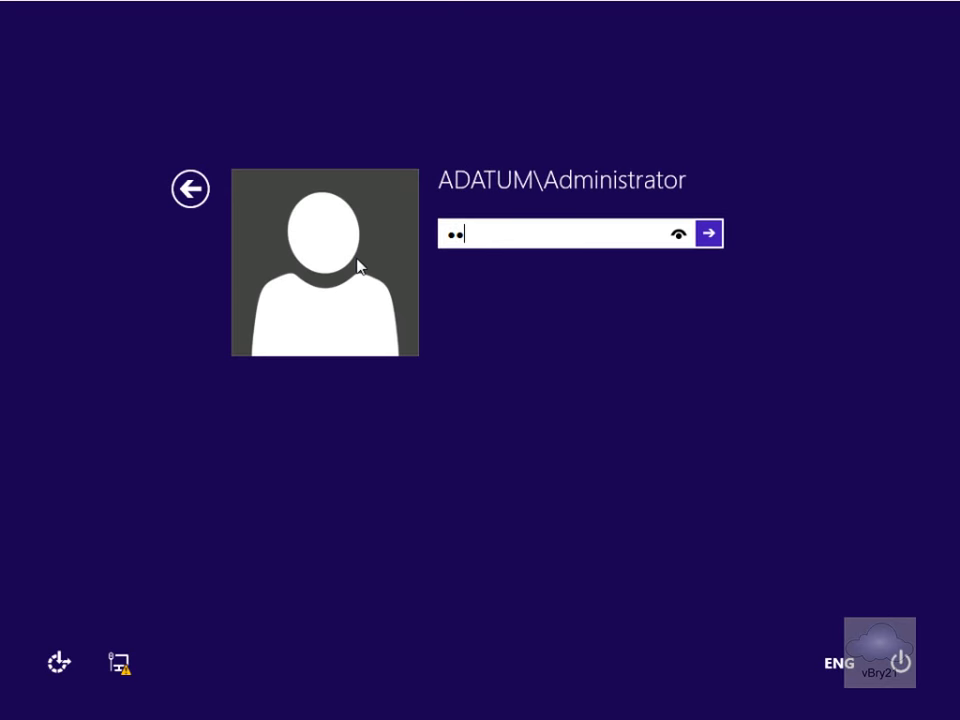
type("w0rd")
key("Return")
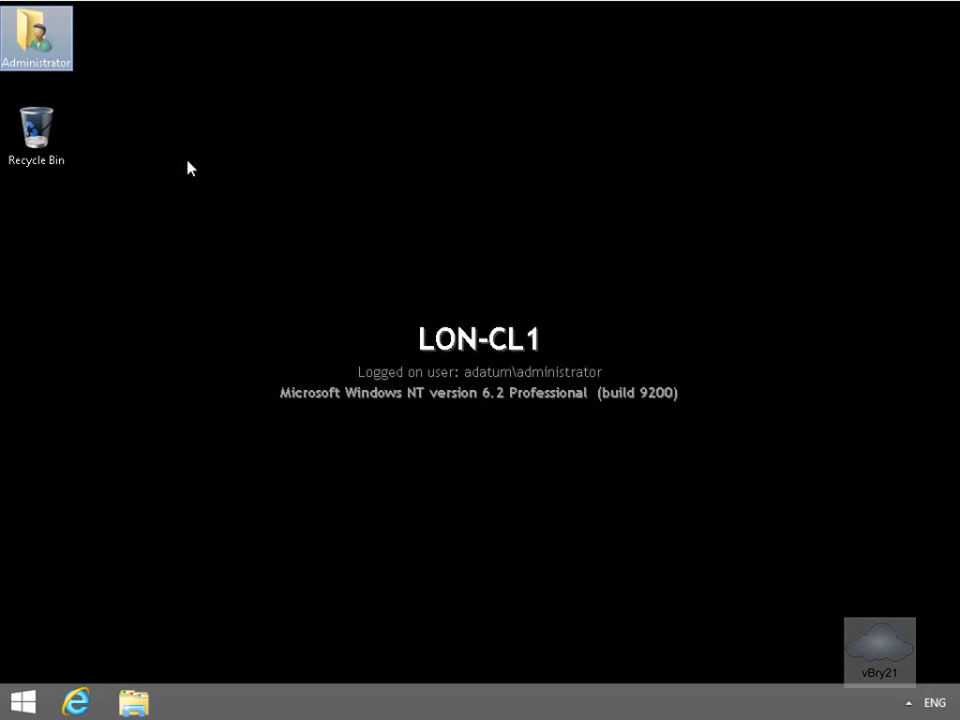
- From the Administrator user folder, open Documents Properties to check its redirected location
double_click(42, 64)
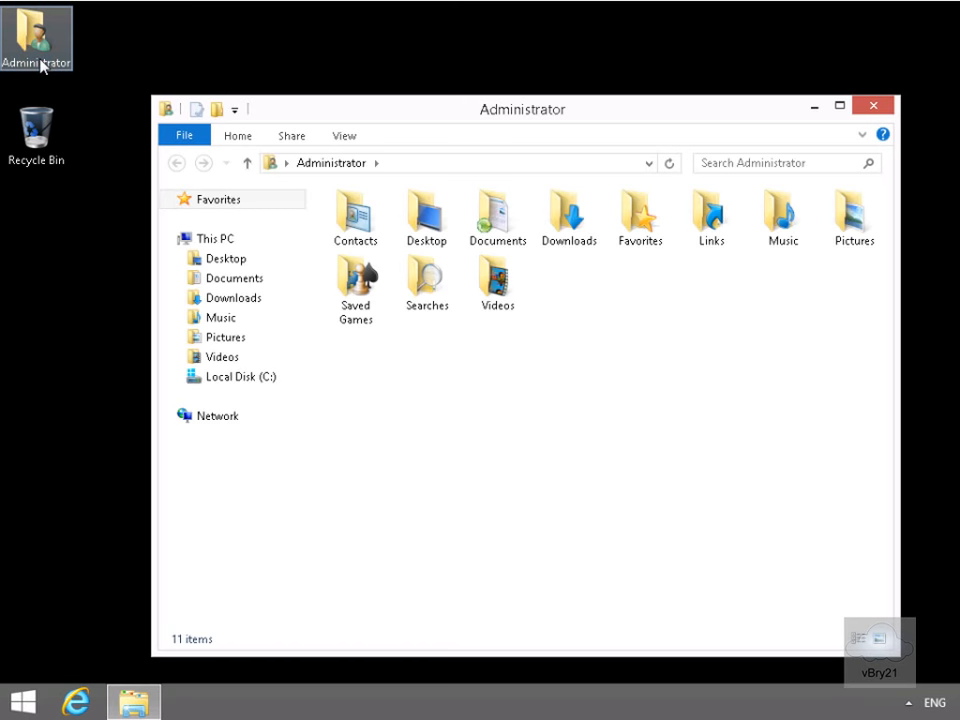
right_click(497, 241)
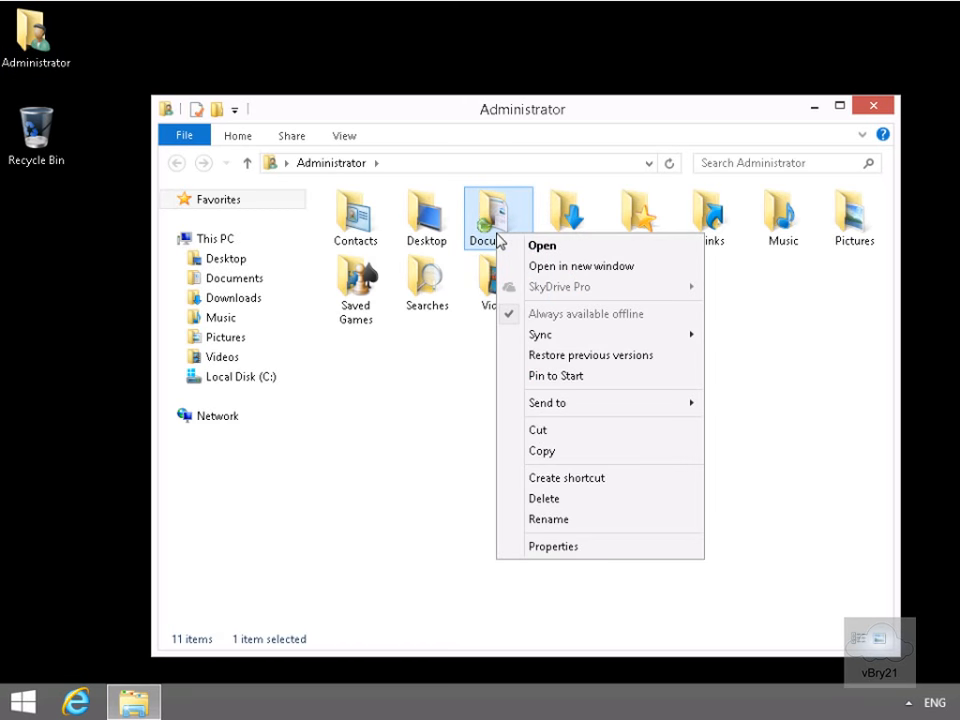
left_click(583, 547)
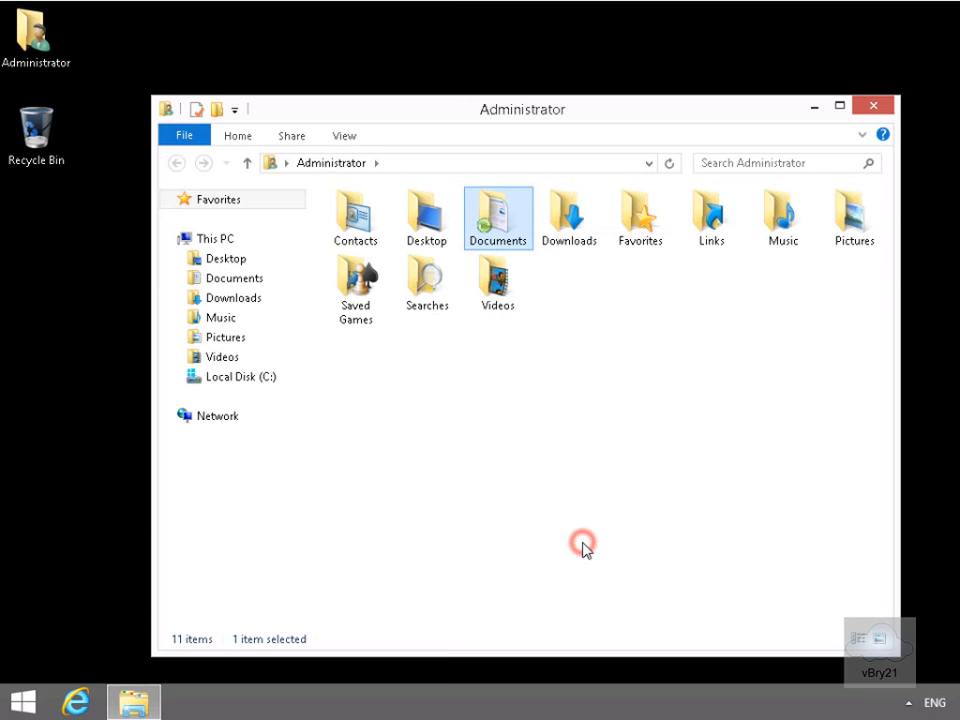